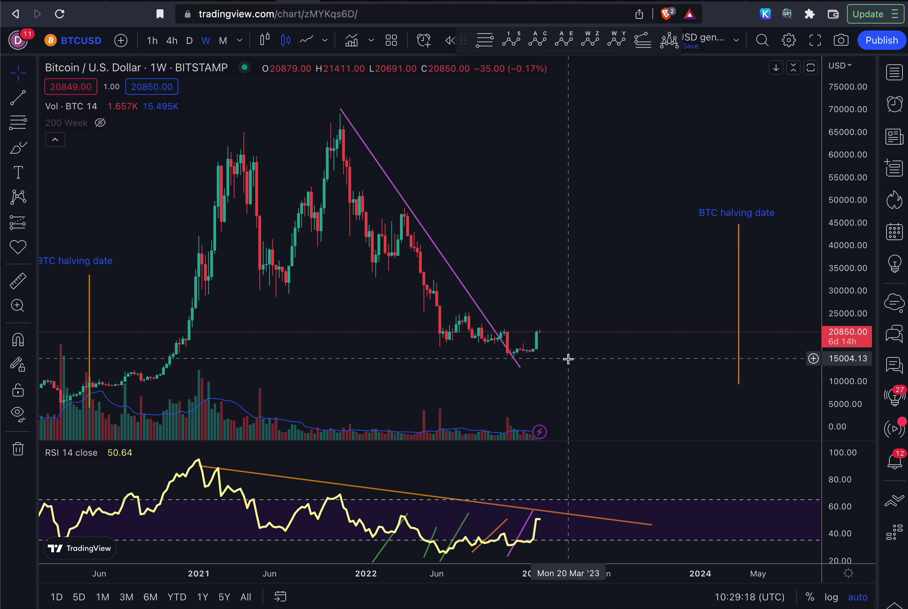
Measure the rise from the recent low on the weekly BTCUSD chart: 3969.44 (22.95%)
{"action": "left_click", "coordinate": [554, 348], "text": "shift"}
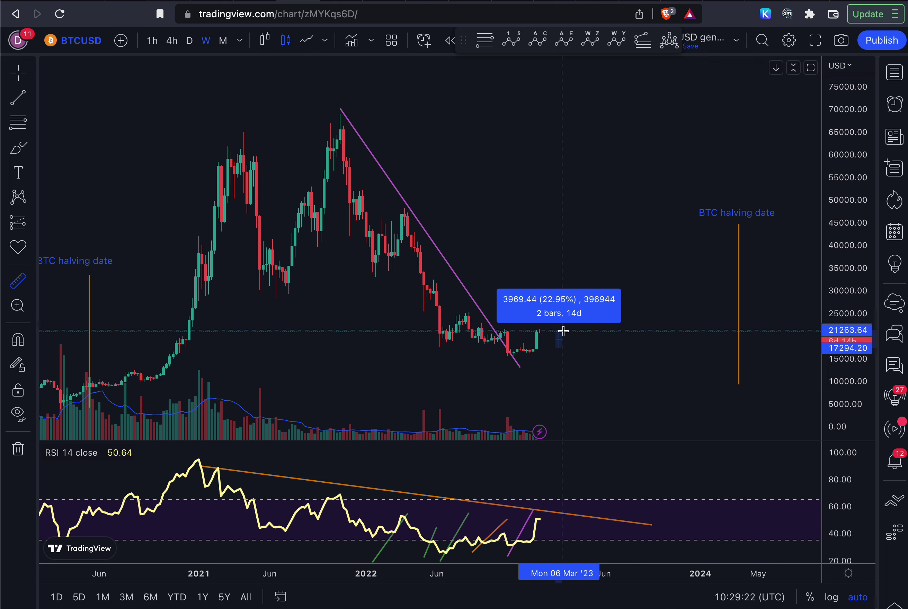
{"action": "key", "text": "Escape"}
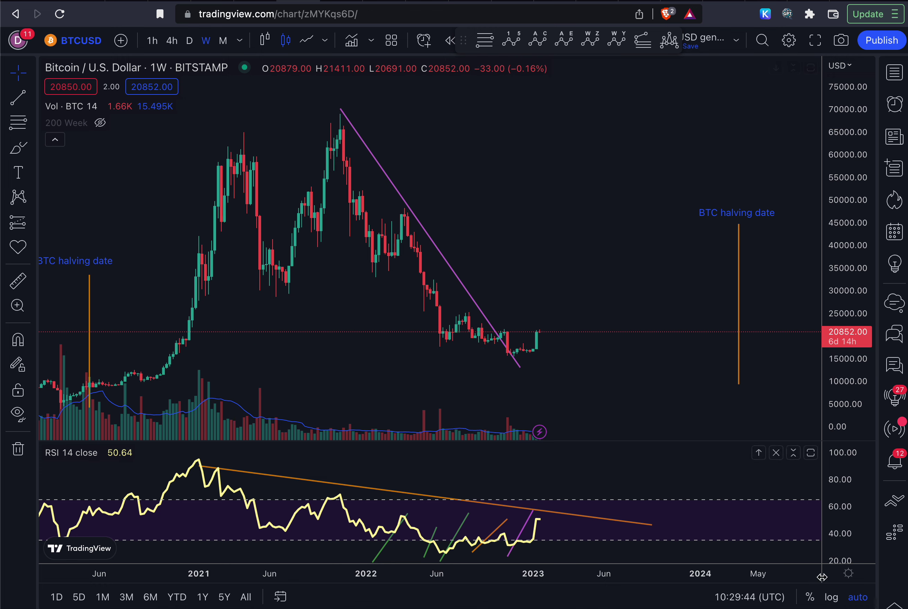
Put BTCUSD on a log price scale and extend the purple descending trendline into April 2023
{"action": "left_click", "coordinate": [831, 598]}
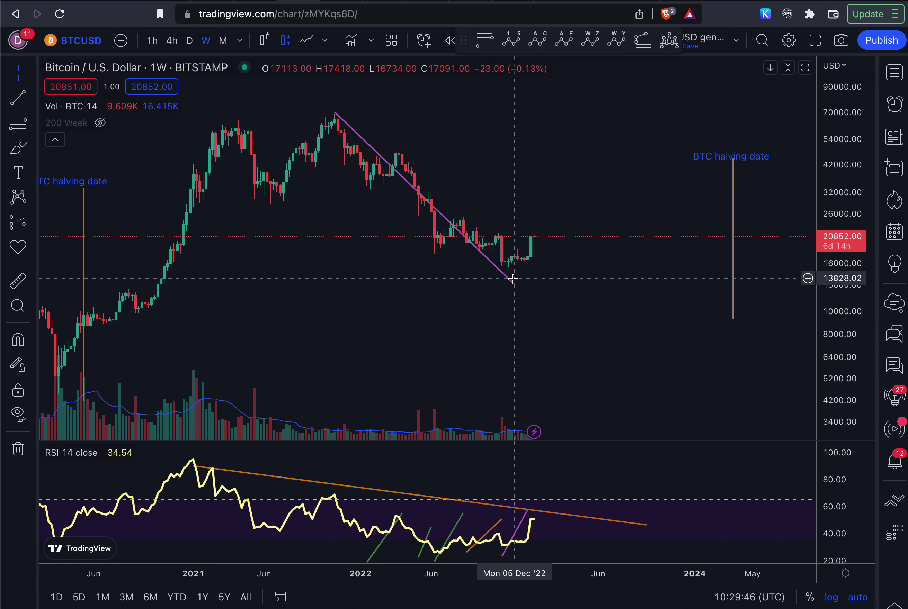
{"action": "left_click_drag", "start_coordinate": [512, 278], "coordinate": [569, 250]}
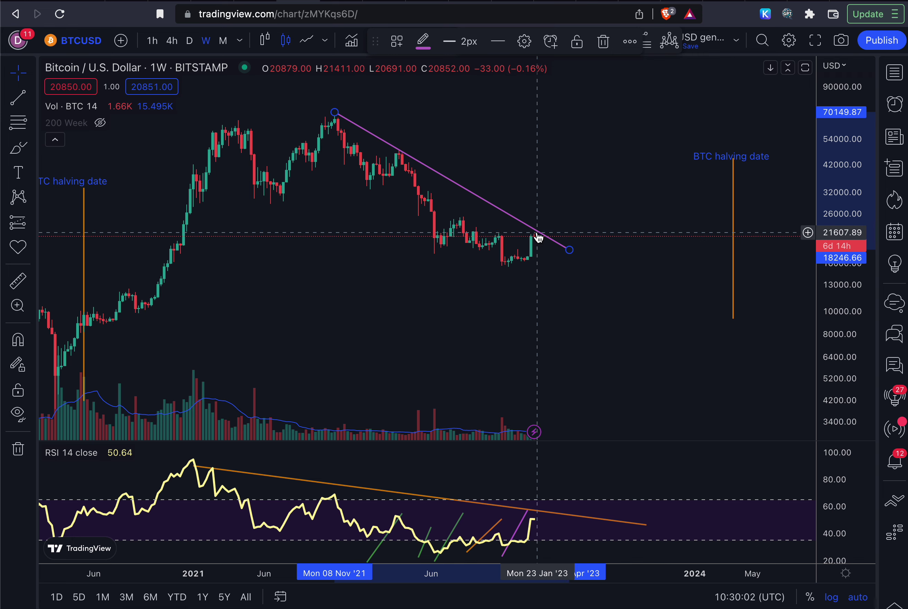
{"action": "scroll", "coordinate": [540, 239], "scroll_direction": "down", "scroll_amount": 3}
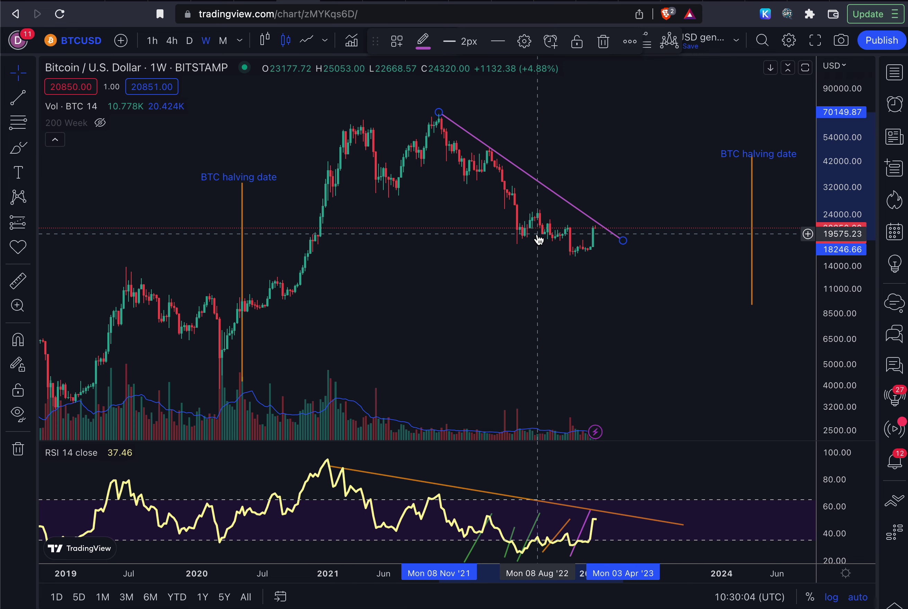
{"action": "key", "text": "space"}
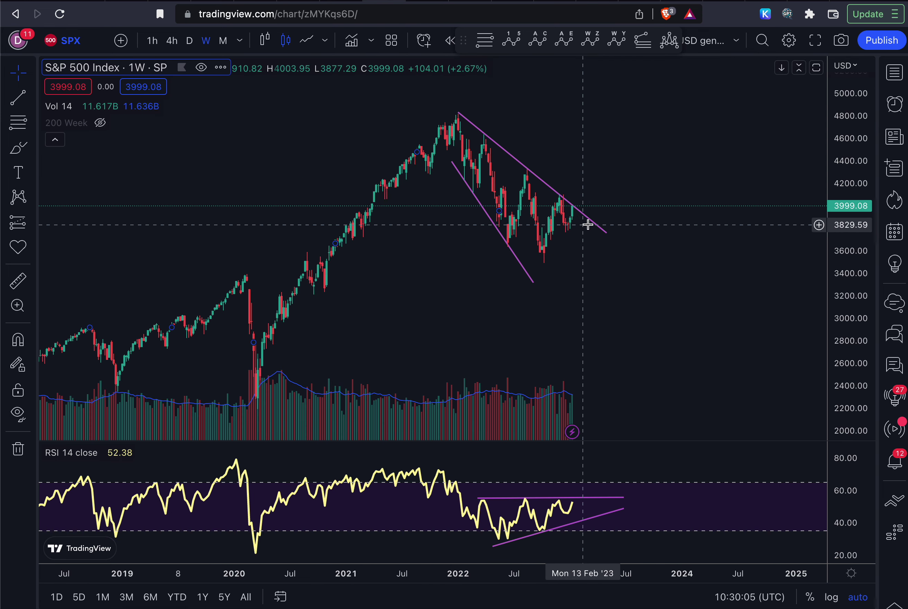
Show the weekly SPX chart and zoom to frame its descending channel and RSI trendlines
{"action": "scroll", "coordinate": [590, 228], "scroll_direction": "up", "scroll_amount": 3}
{"action": "scroll", "coordinate": [589, 228], "scroll_direction": "up", "scroll_amount": 2}
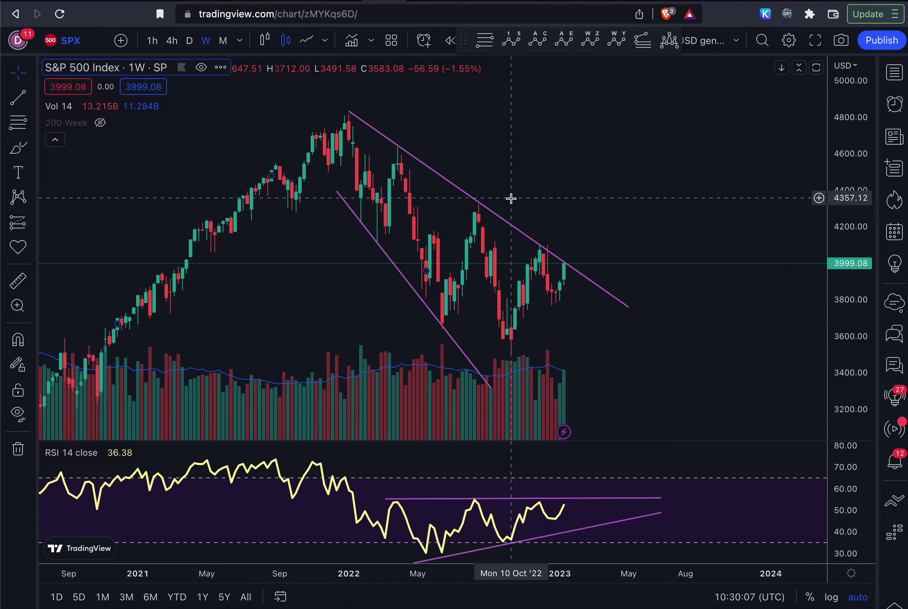
{"action": "scroll", "coordinate": [511, 201], "scroll_direction": "up", "scroll_amount": 1}
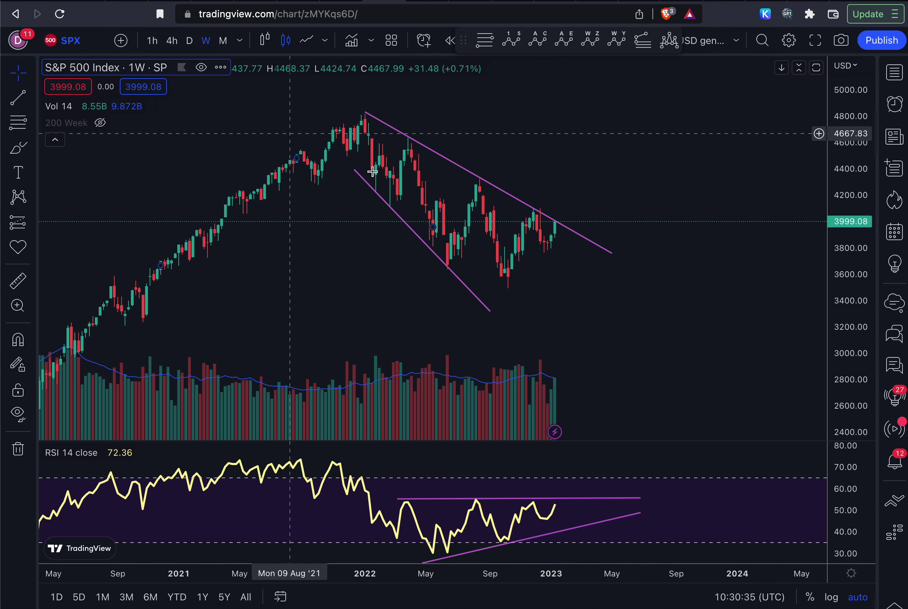
{"action": "left_click", "coordinate": [573, 223]}
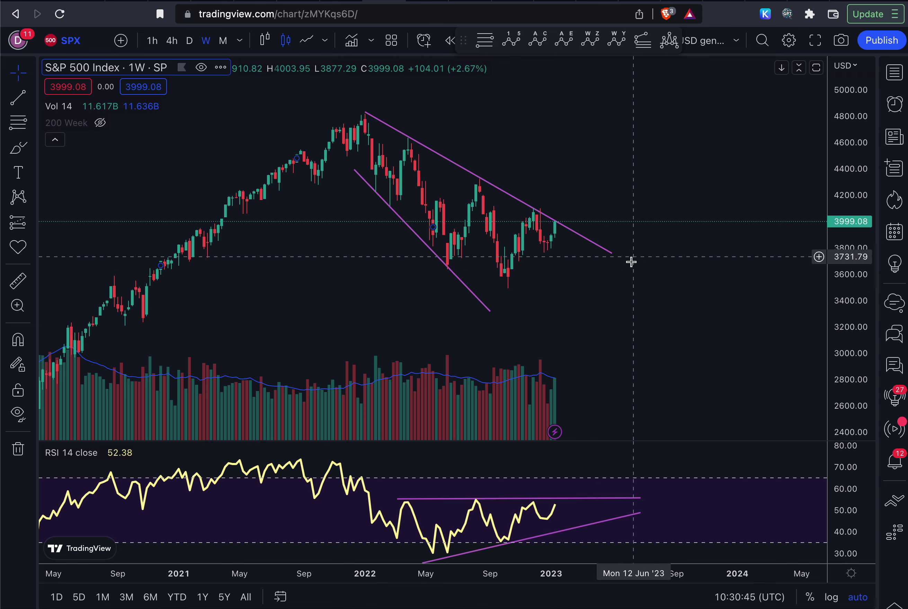
{"action": "scroll", "coordinate": [480, 267], "scroll_direction": "down", "scroll_amount": 1}
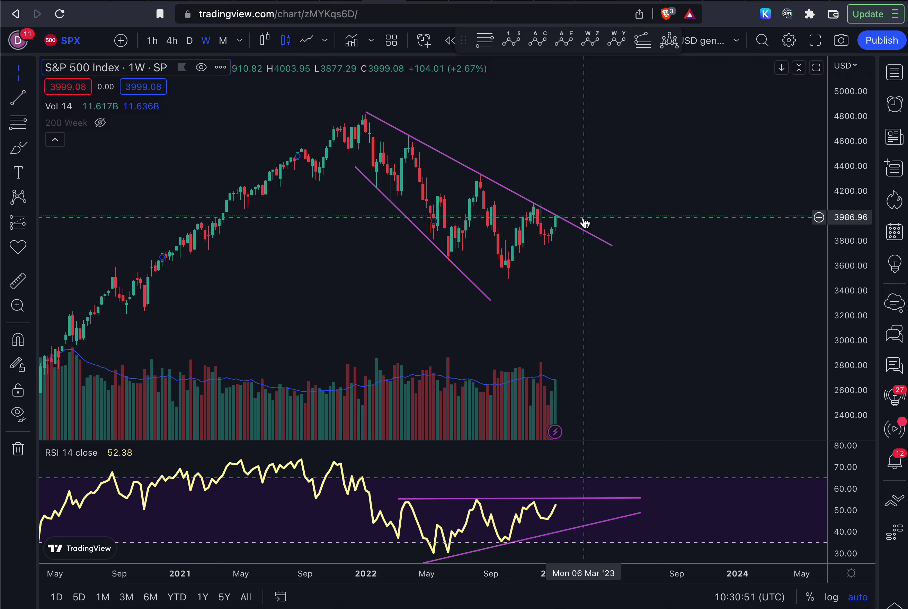
Compare the US CPI and Inflation Rate pages, ending on December 2022's 6.5% inflation
{"action": "left_click", "coordinate": [430, 3]}
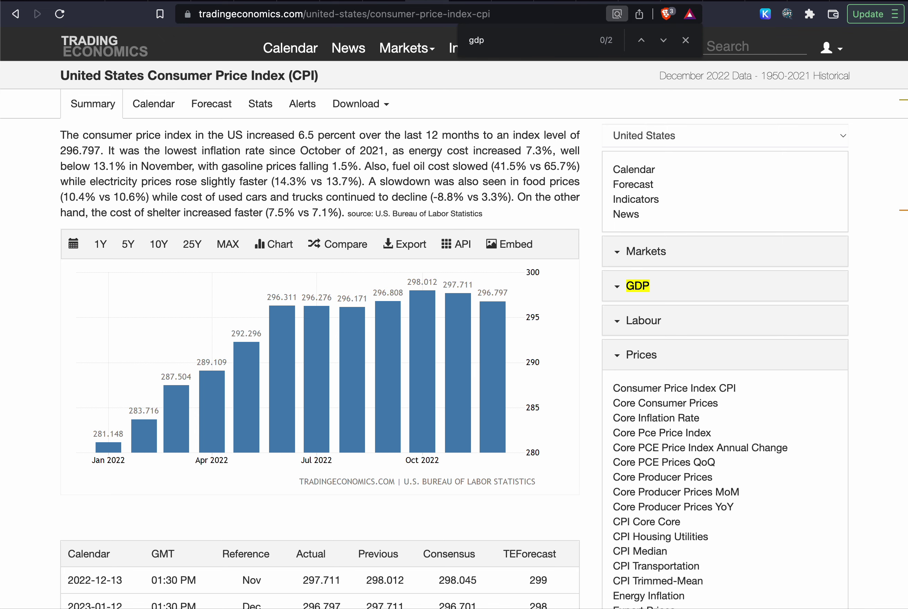
{"action": "left_click", "coordinate": [469, 2]}
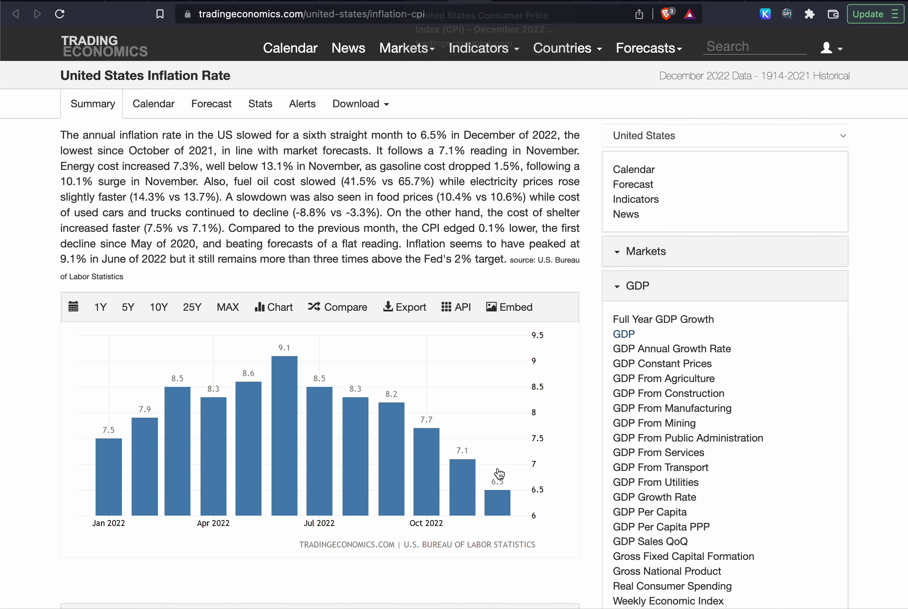
{"action": "left_click", "coordinate": [427, 4]}
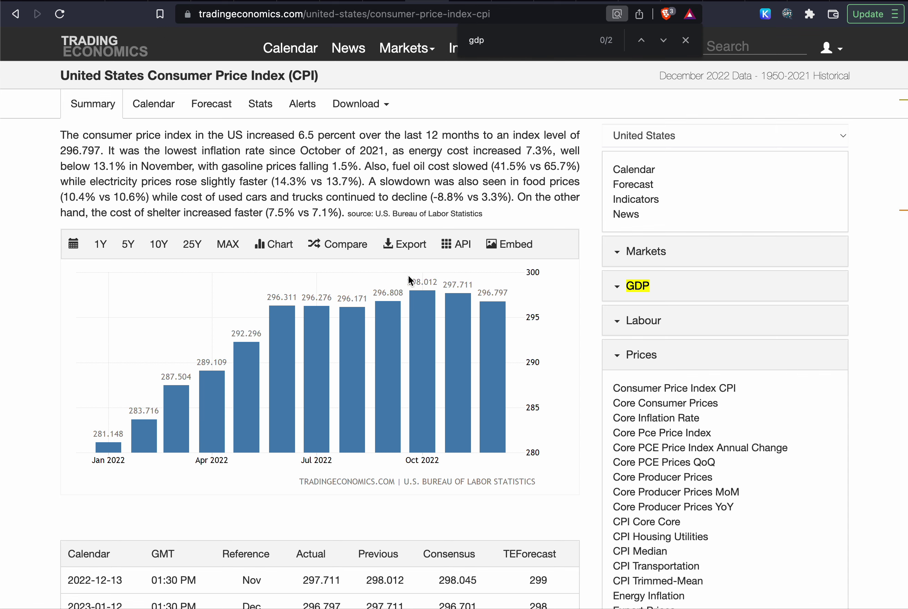
{"action": "key", "text": "ctrl+Tab"}
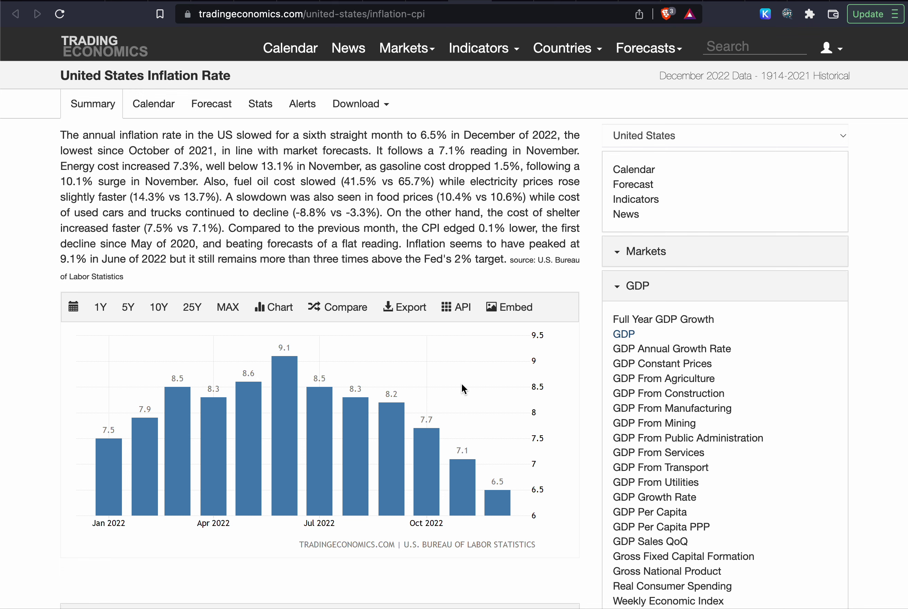
{"action": "left_click", "coordinate": [293, 3]}
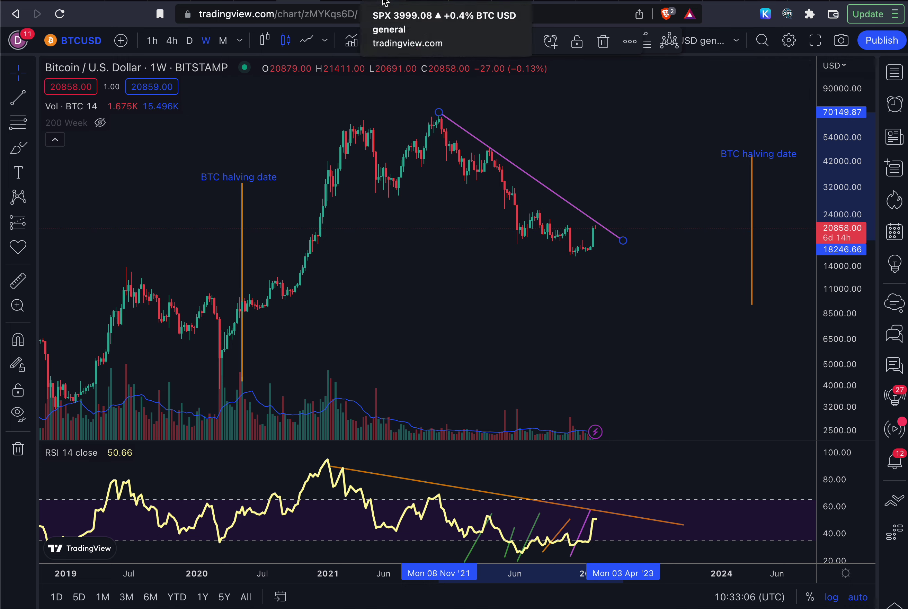
{"action": "left_click", "coordinate": [410, 3]}
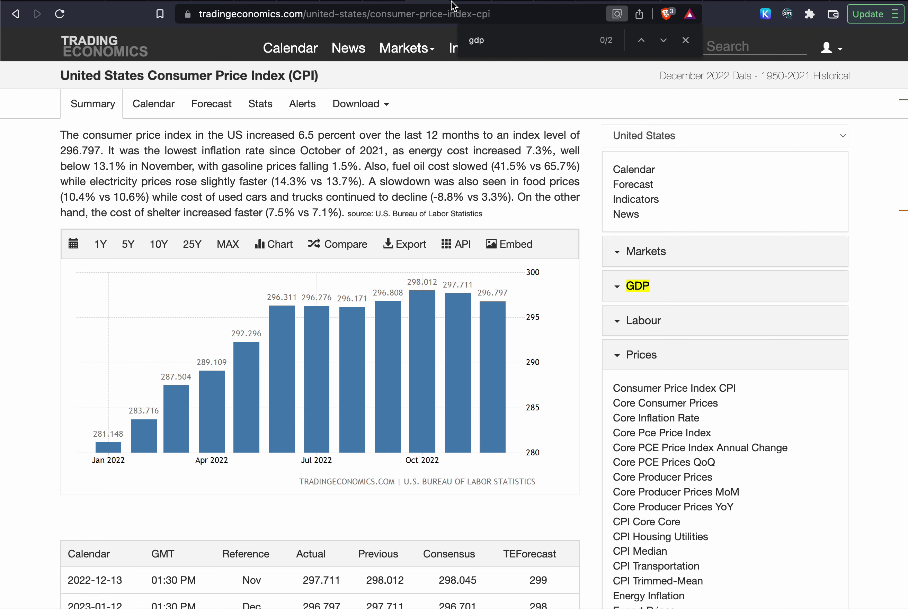
{"action": "left_click", "coordinate": [467, 4]}
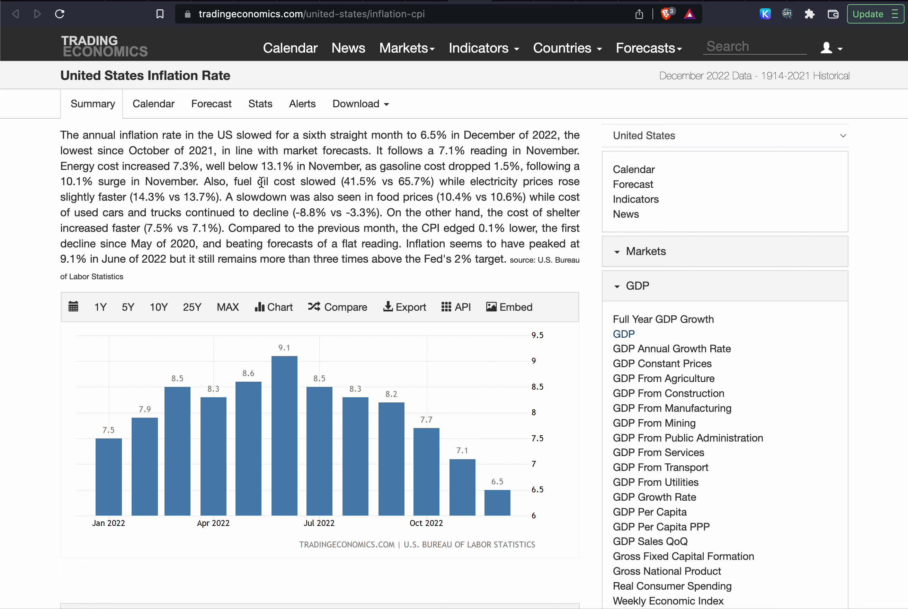
{"action": "left_click", "coordinate": [291, 2]}
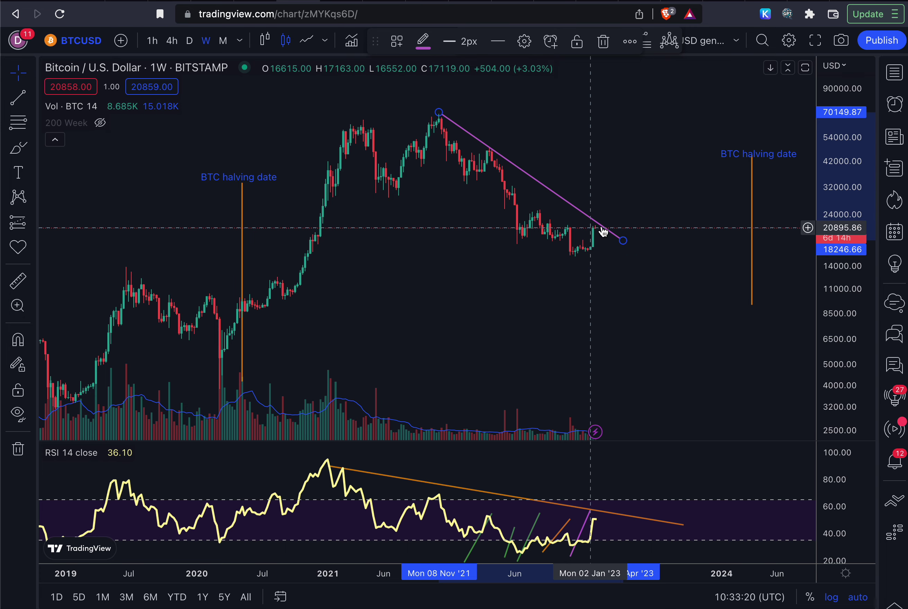
{"action": "scroll", "coordinate": [665, 242], "scroll_direction": "down", "scroll_amount": 3}
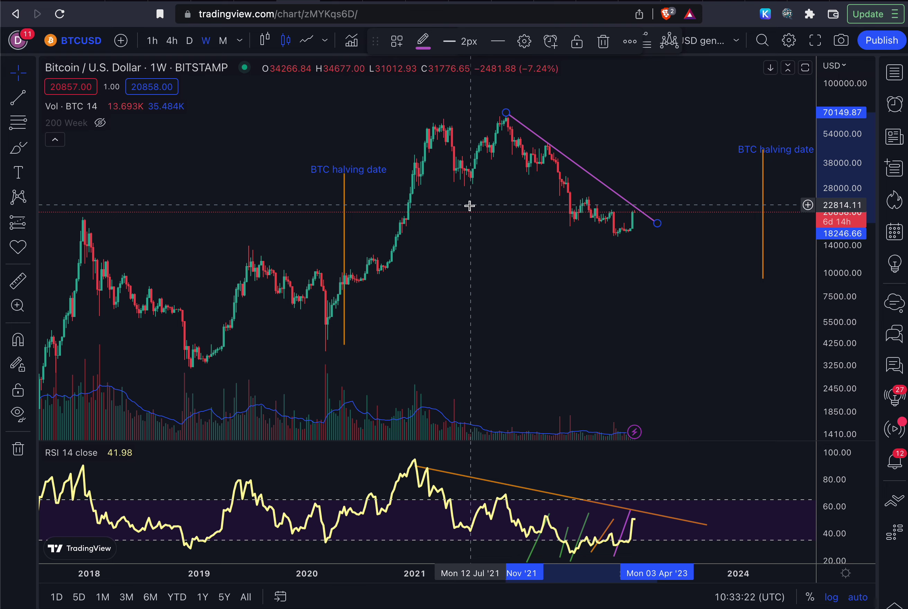
{"action": "scroll", "coordinate": [471, 208], "scroll_direction": "down", "scroll_amount": 4}
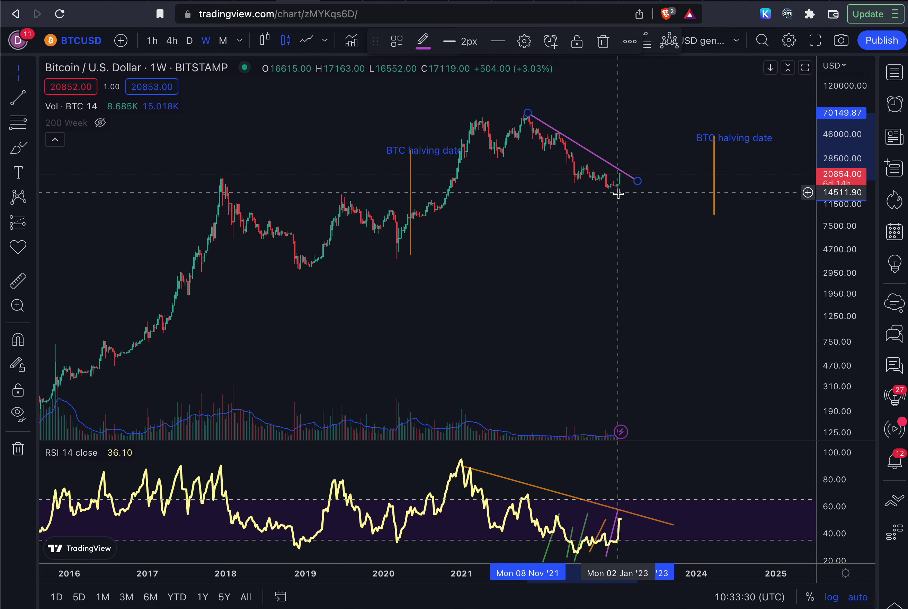
{"action": "left_click", "coordinate": [676, 197]}
{"action": "left_click", "coordinate": [618, 197], "text": "shift"}
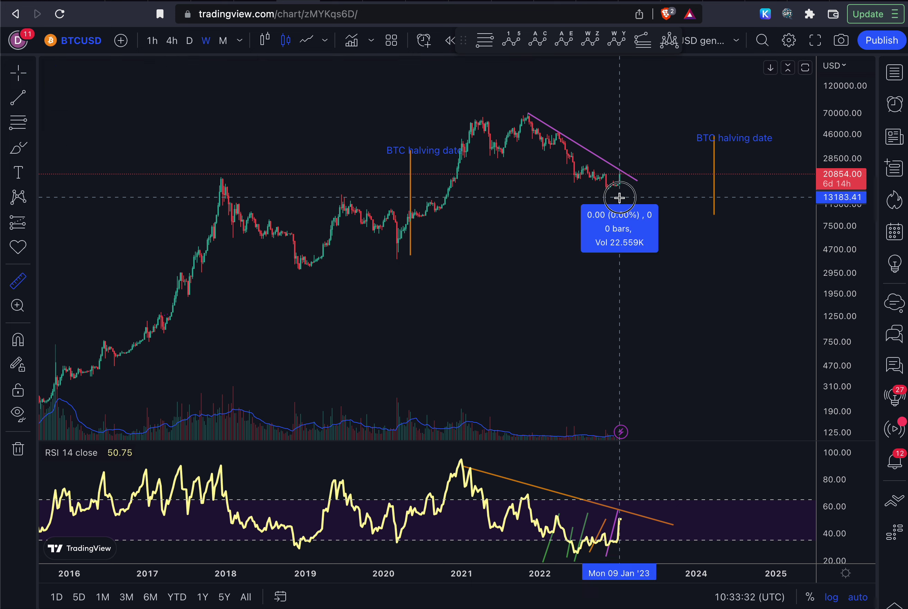
{"action": "left_click", "coordinate": [714, 198]}
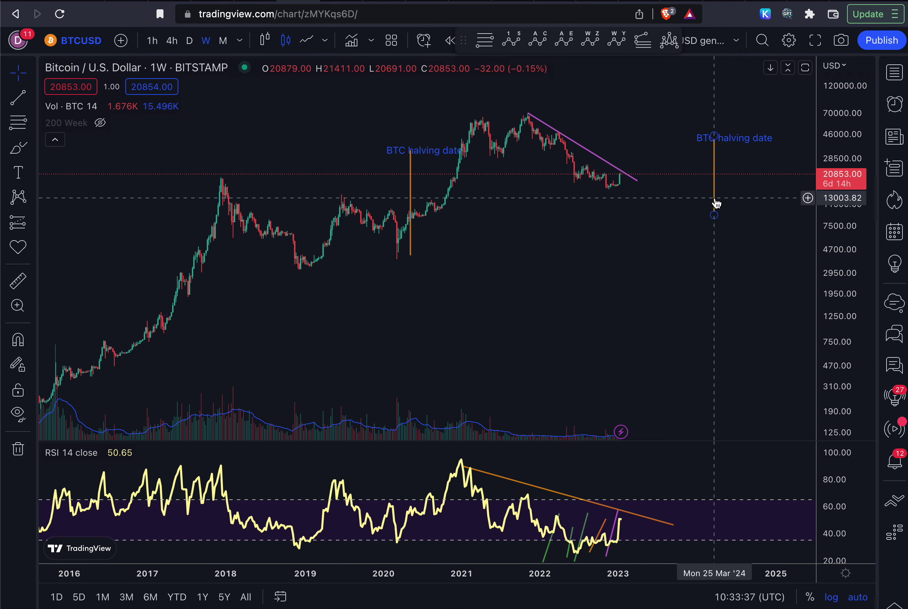
{"action": "left_click", "coordinate": [411, 274], "text": "shift"}
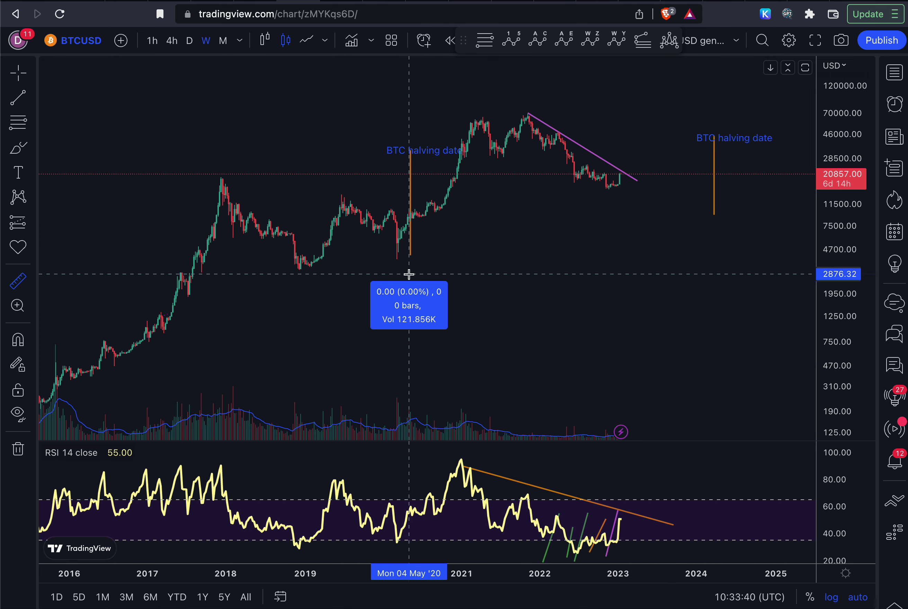
{"action": "left_click", "coordinate": [410, 275]}
{"action": "left_click", "coordinate": [410, 274], "text": "shift"}
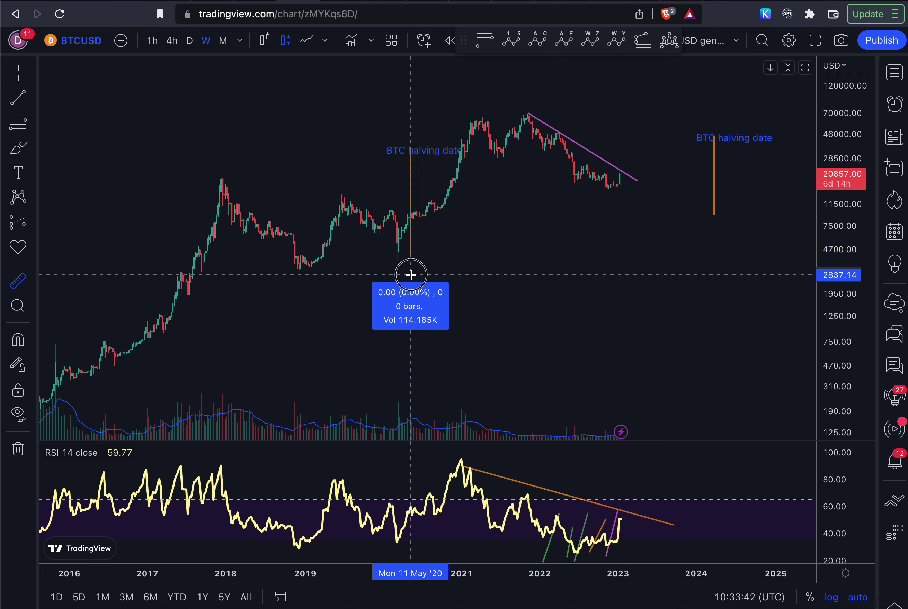
{"action": "left_click", "coordinate": [314, 274]}
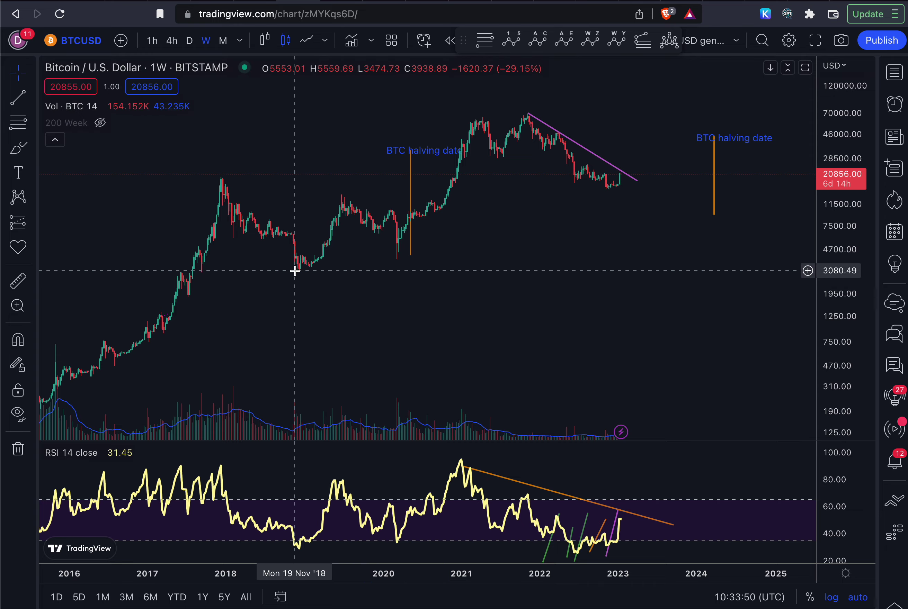
{"action": "scroll", "coordinate": [304, 272], "scroll_direction": "up", "scroll_amount": 4}
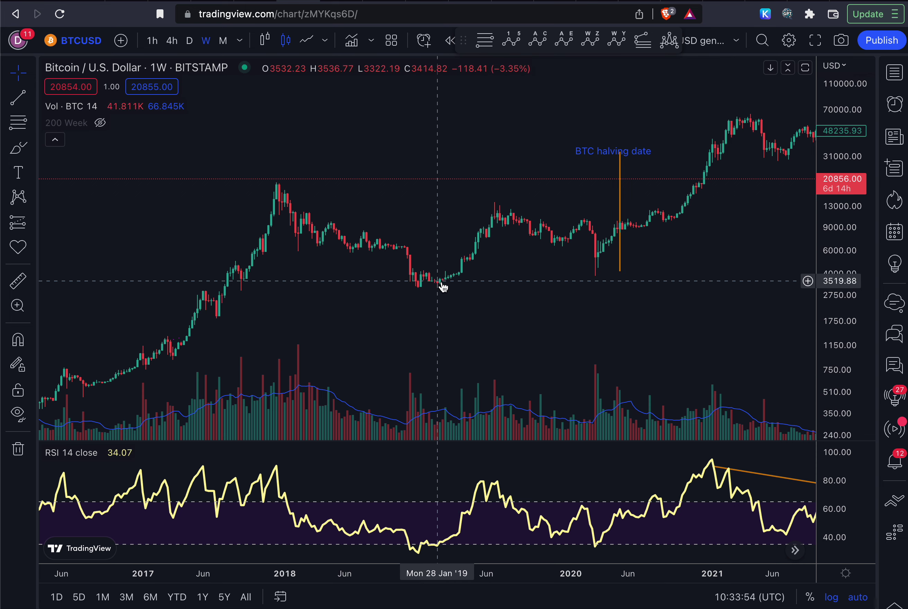
{"action": "scroll", "coordinate": [443, 282], "scroll_direction": "up", "scroll_amount": 4}
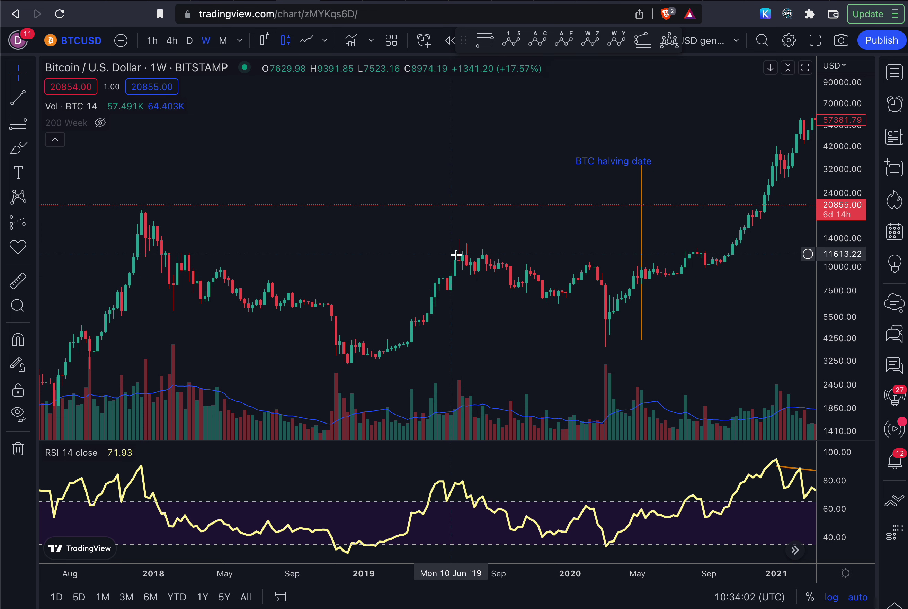
{"action": "scroll", "coordinate": [619, 321], "scroll_direction": "down", "scroll_amount": 3}
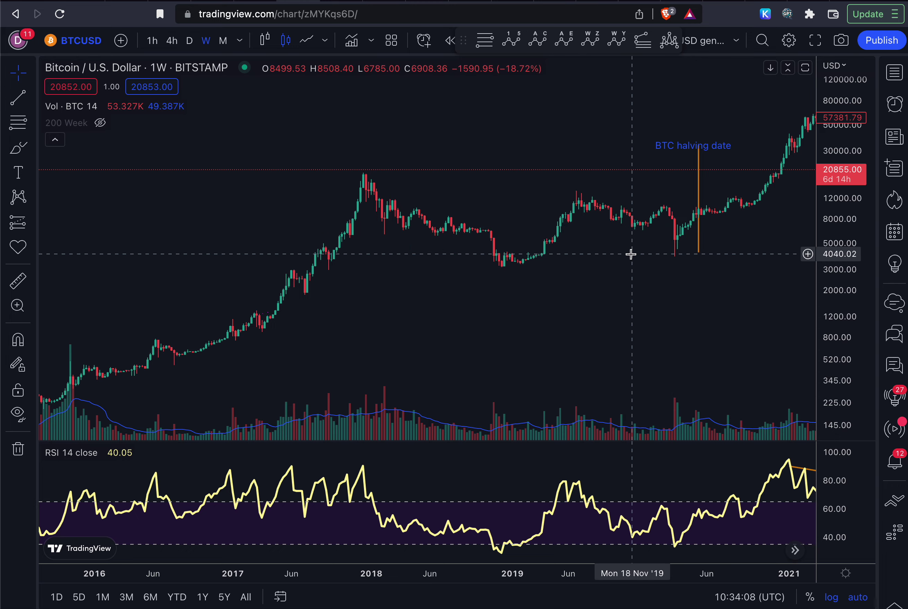
{"action": "left_click_drag", "start_coordinate": [630, 253], "coordinate": [488, 257]}
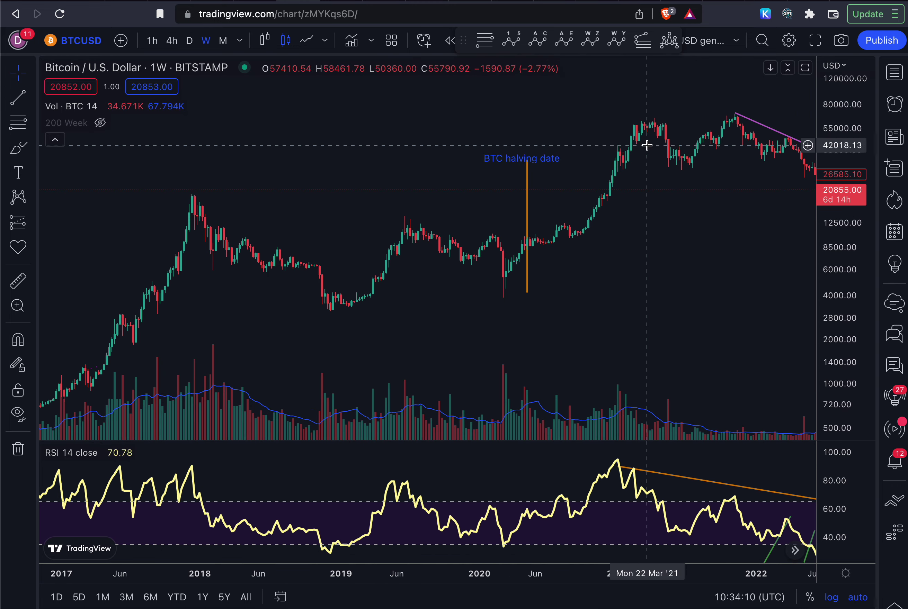
{"action": "scroll", "coordinate": [672, 189], "scroll_direction": "down", "scroll_amount": 5}
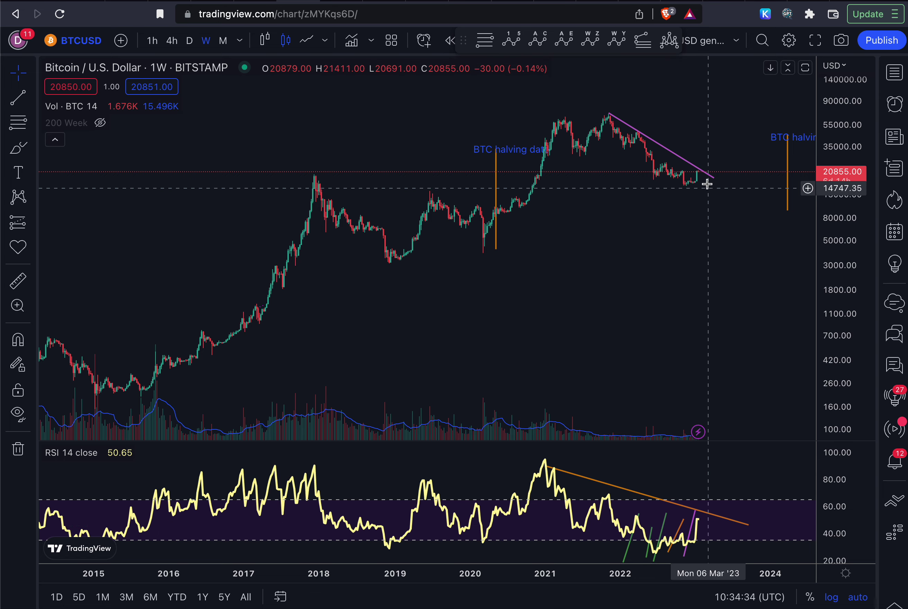
{"action": "scroll", "coordinate": [692, 191], "scroll_direction": "up", "scroll_amount": 3}
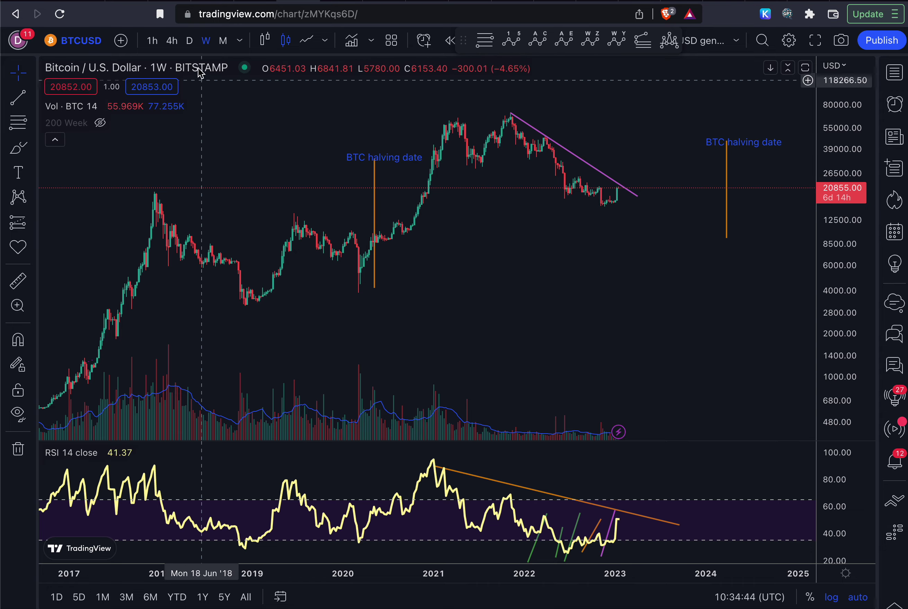
Switch BTCUSD to daily candles and zoom out and back in on the descending trendline
{"action": "key", "text": "d"}
{"action": "key", "text": "Return"}
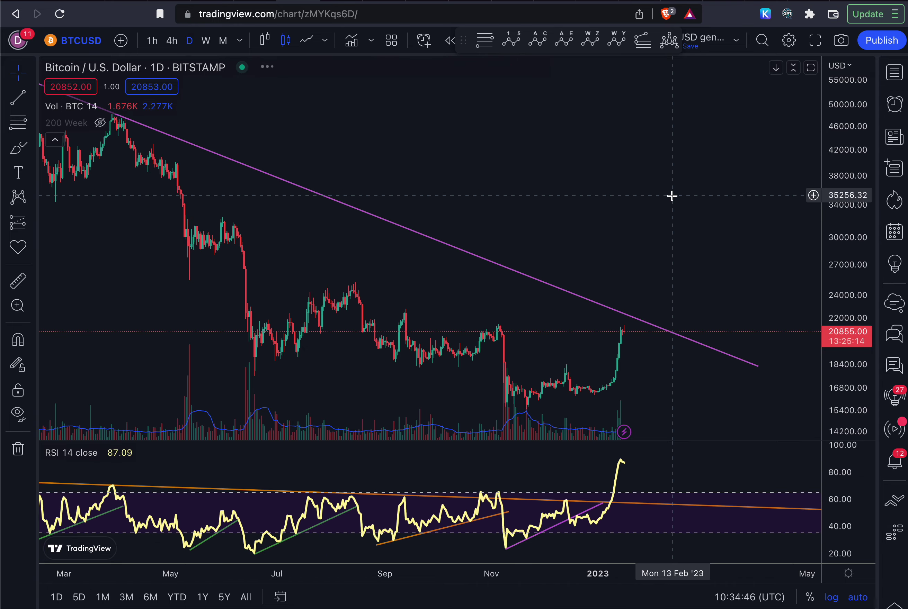
{"action": "scroll", "coordinate": [672, 195], "scroll_direction": "down", "scroll_amount": 10}
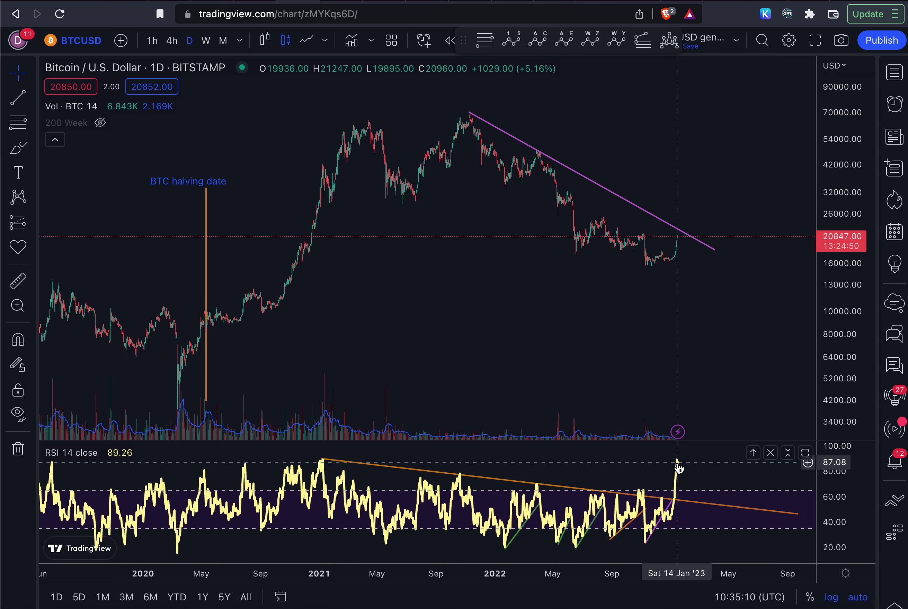
{"action": "scroll", "coordinate": [680, 331], "scroll_direction": "up", "scroll_amount": 3}
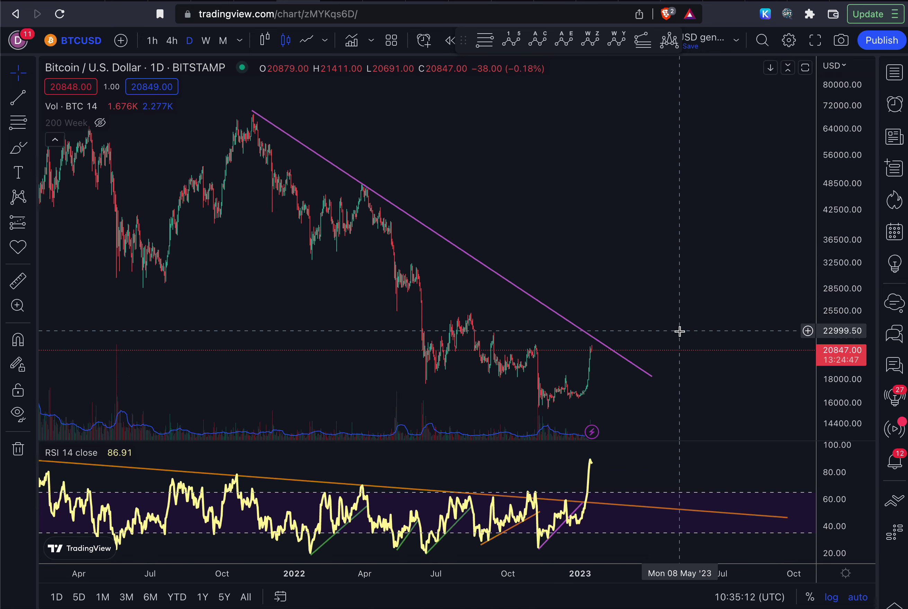
{"action": "scroll", "coordinate": [644, 329], "scroll_direction": "up", "scroll_amount": 3}
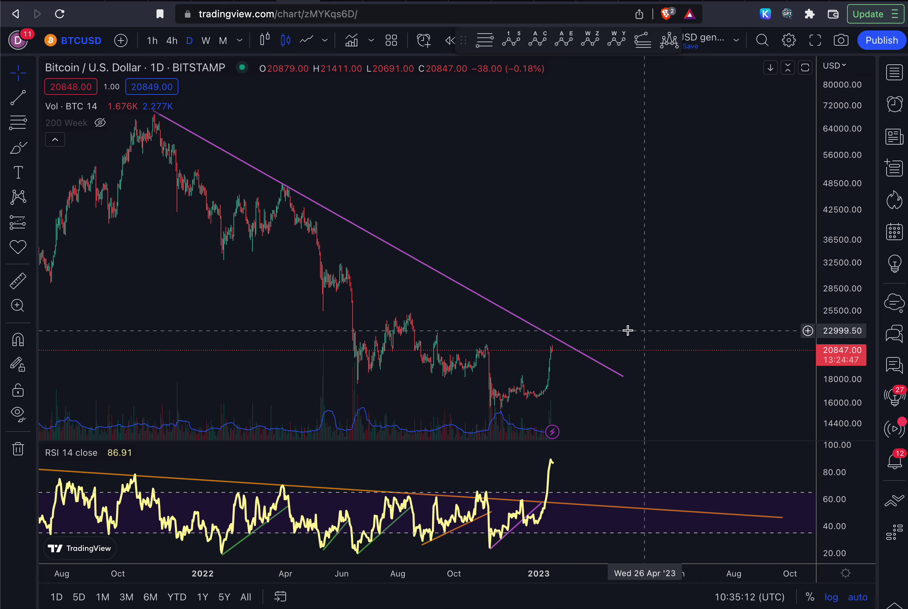
{"action": "left_click", "coordinate": [168, 43]}
View BTCUSD on 4-hour candles, zooming around the January rally nearing the descending trendline
{"action": "scroll", "coordinate": [553, 317], "scroll_direction": "down", "scroll_amount": 3}
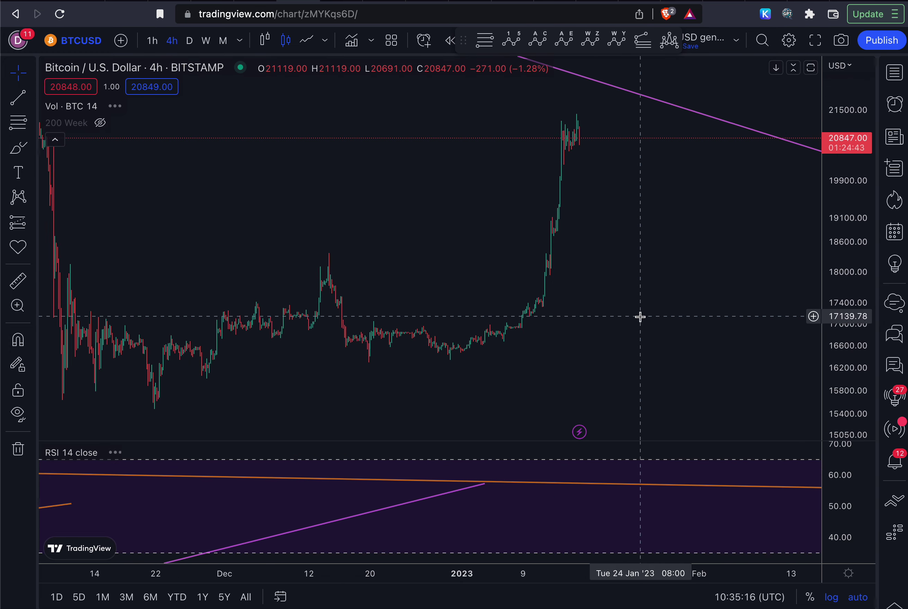
{"action": "scroll", "coordinate": [639, 317], "scroll_direction": "up", "scroll_amount": 1}
{"action": "scroll", "coordinate": [603, 279], "scroll_direction": "down", "scroll_amount": 3}
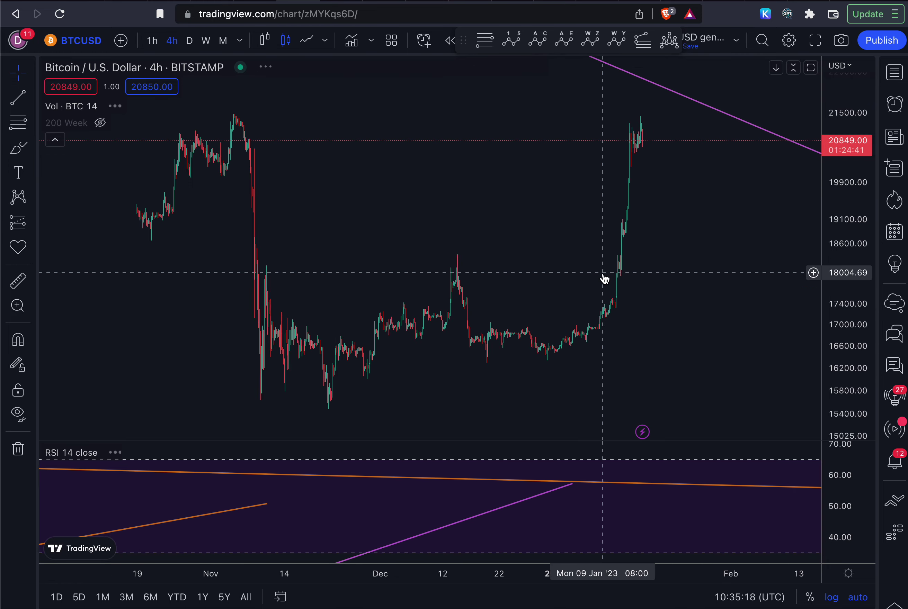
{"action": "scroll", "coordinate": [604, 279], "scroll_direction": "down", "scroll_amount": 5}
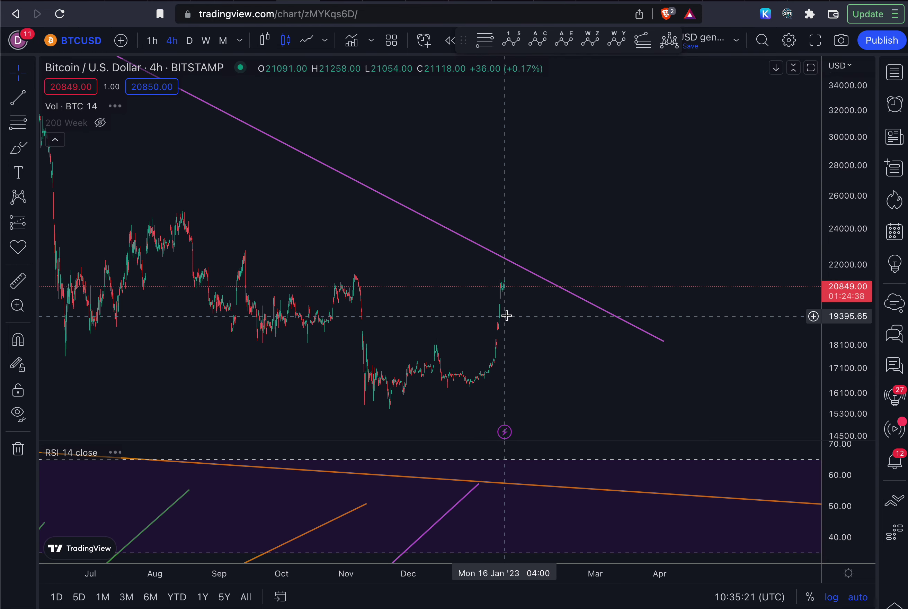
{"action": "scroll", "coordinate": [506, 315], "scroll_direction": "up", "scroll_amount": 2}
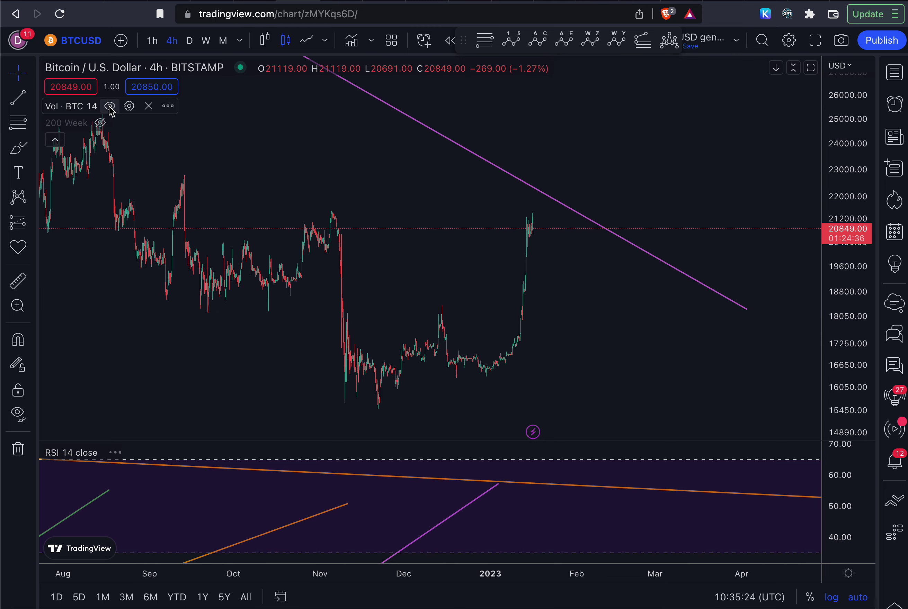
{"action": "left_click", "coordinate": [189, 40]}
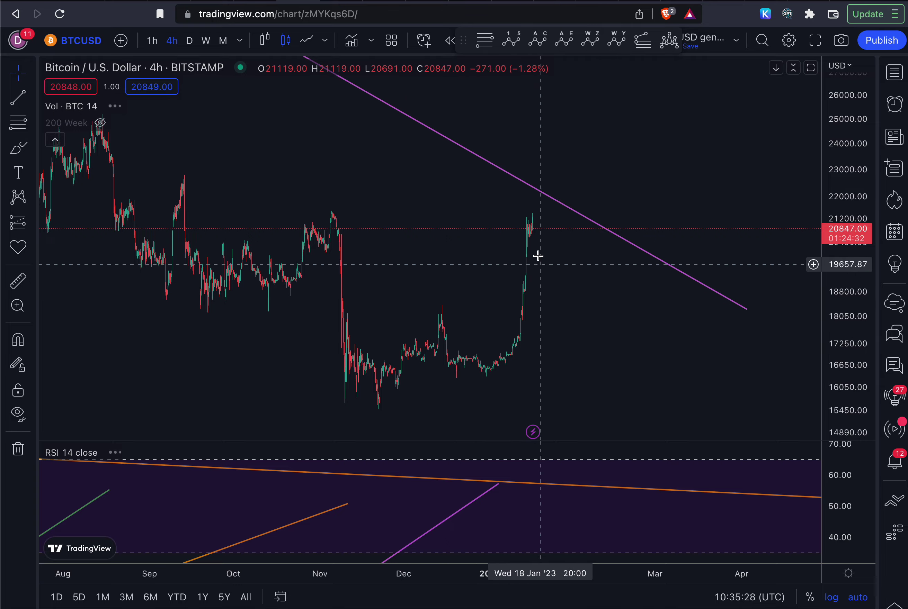
{"action": "scroll", "coordinate": [535, 269], "scroll_direction": "down", "scroll_amount": 3}
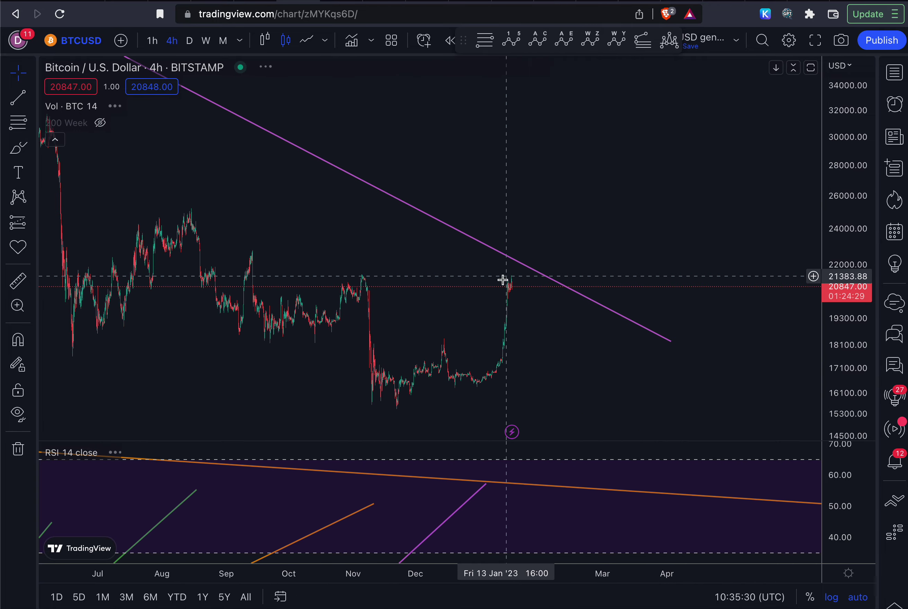
{"action": "scroll", "coordinate": [510, 297], "scroll_direction": "up", "scroll_amount": 5}
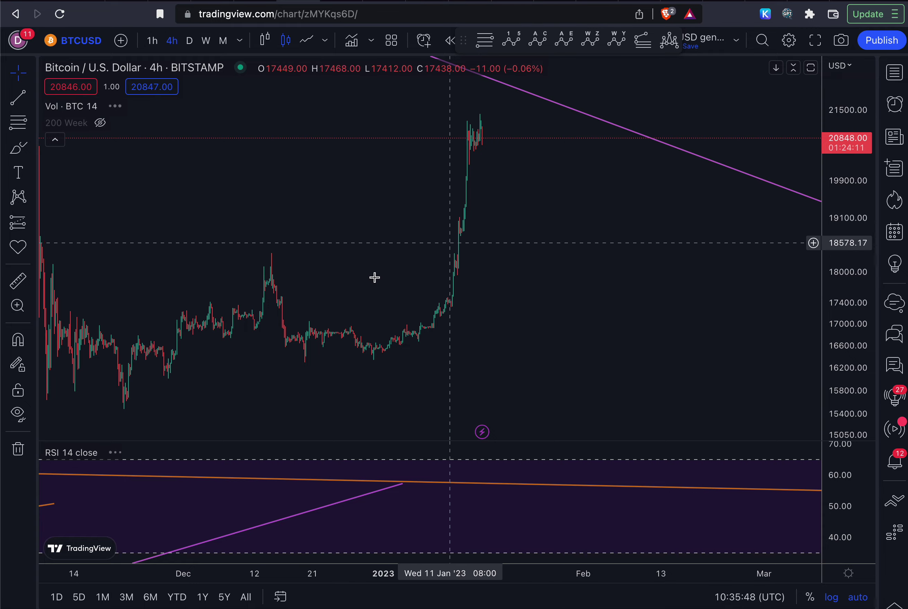
{"action": "scroll", "coordinate": [482, 375], "scroll_direction": "down", "scroll_amount": 5}
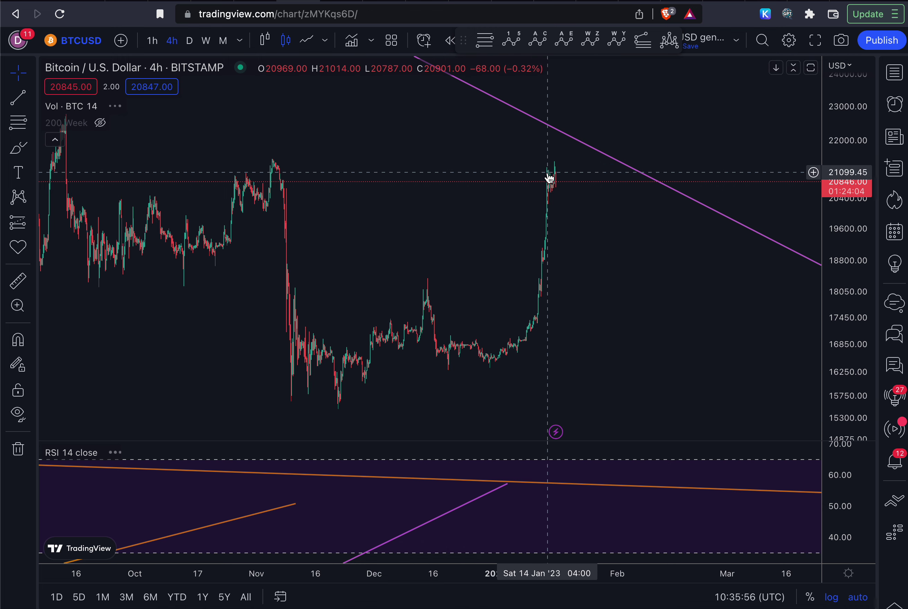
{"action": "left_click", "coordinate": [639, 2]}
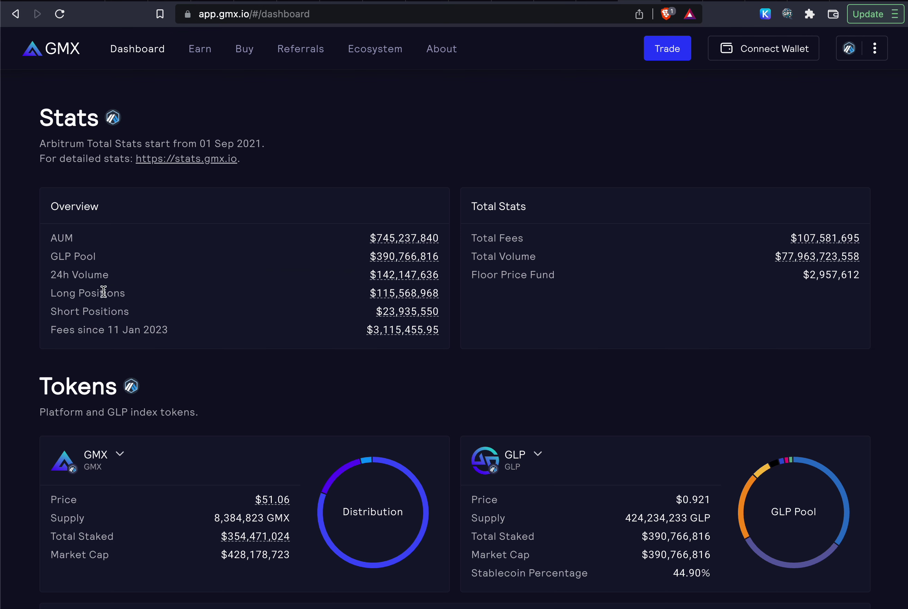
Inspect the per-chain Long Positions ($146,921,028) and Short Positions breakdowns on the GMX dashboard
{"action": "left_click_drag", "start_coordinate": [49, 294], "coordinate": [125, 293]}
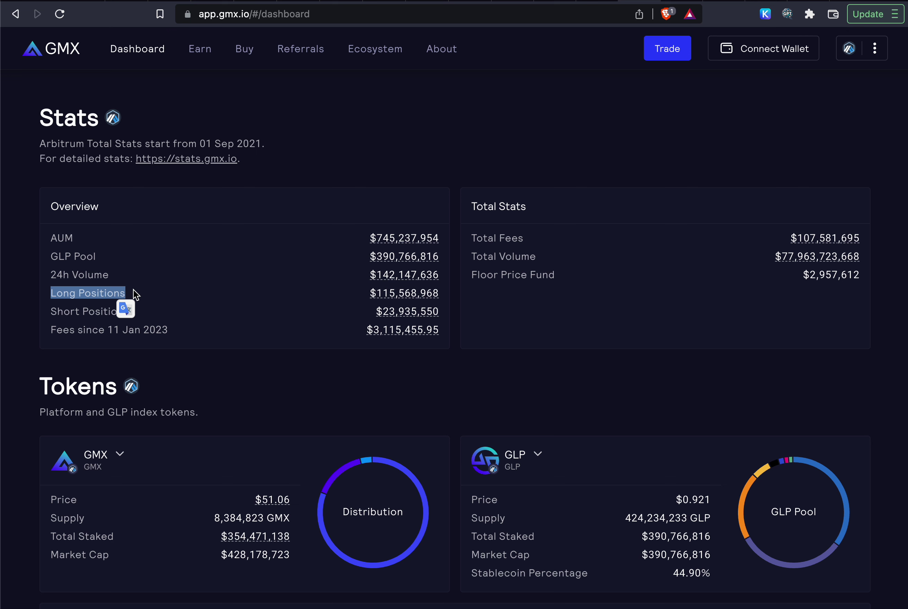
{"action": "left_click", "coordinate": [149, 292]}
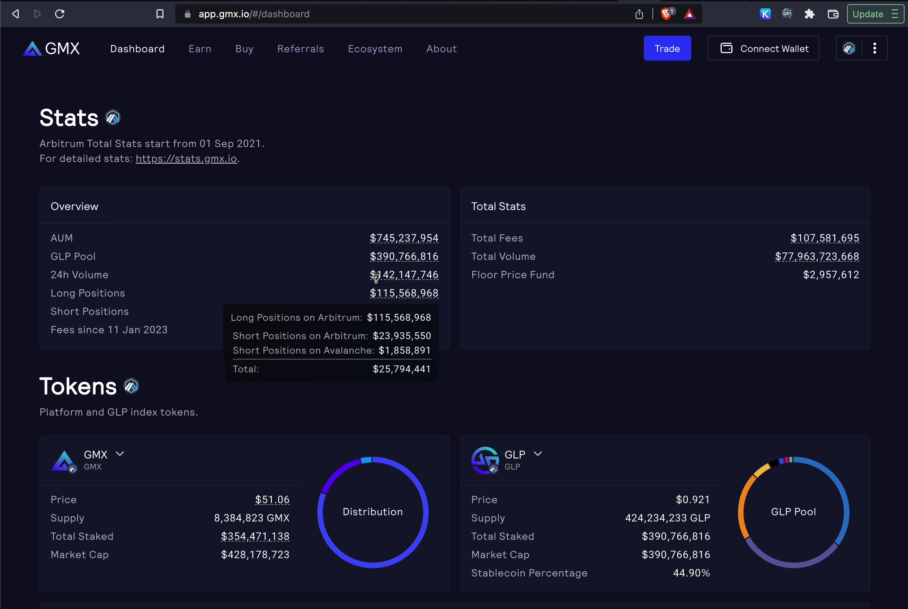
{"action": "mouse_move", "coordinate": [398, 276]}
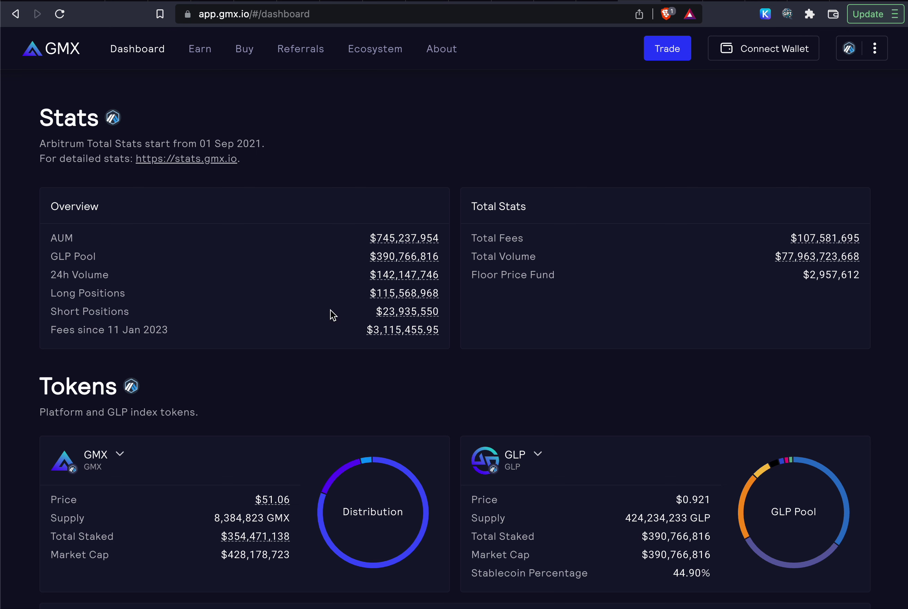
{"action": "left_click_drag", "start_coordinate": [57, 293], "coordinate": [125, 294]}
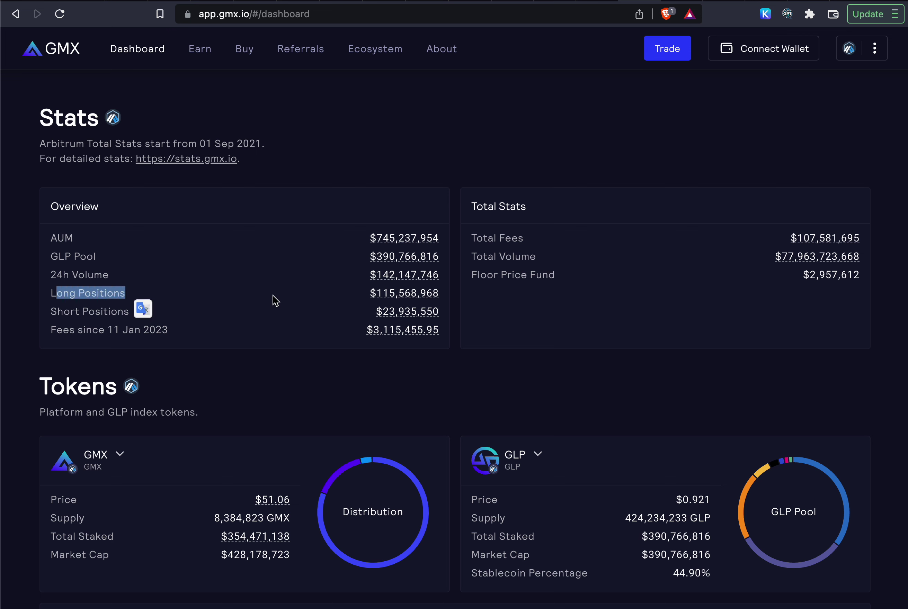
{"action": "mouse_move", "coordinate": [387, 298]}
{"action": "left_click", "coordinate": [186, 295]}
{"action": "left_click", "coordinate": [61, 311]}
{"action": "left_click_drag", "start_coordinate": [61, 311], "coordinate": [129, 311]}
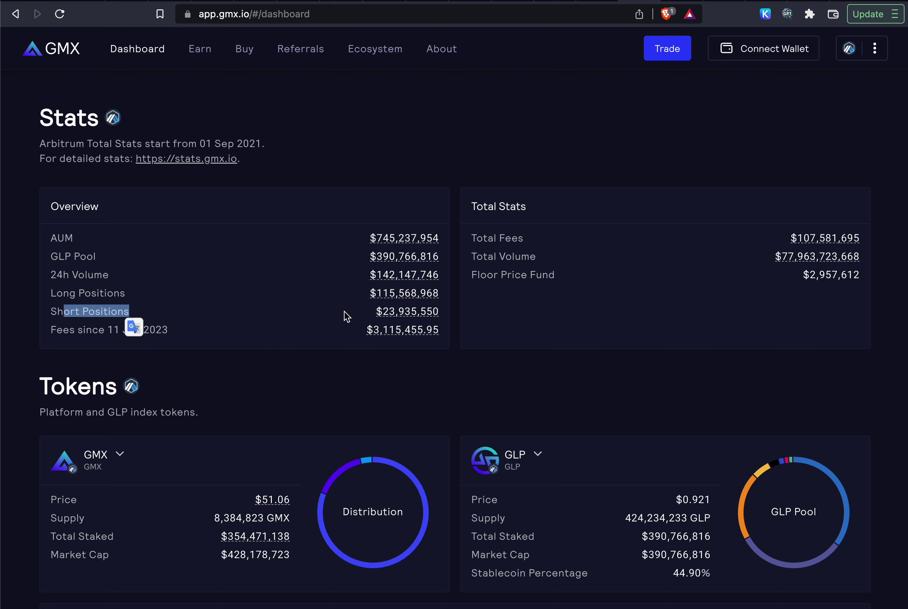
{"action": "left_click", "coordinate": [310, 315]}
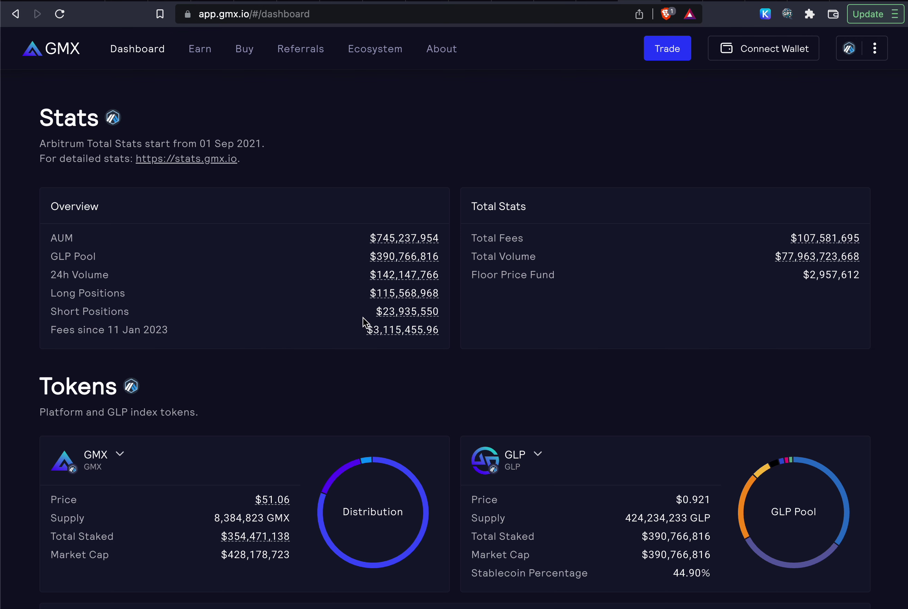
{"action": "mouse_move", "coordinate": [391, 292]}
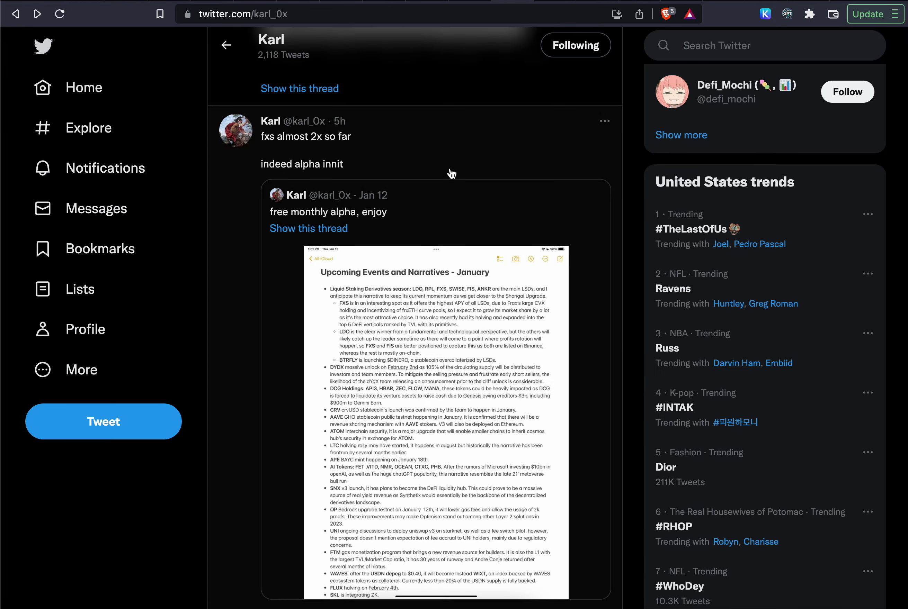
Find the pinned tweet and view its 'Upcoming Events and Narratives - January' image full size
{"action": "scroll", "coordinate": [451, 174], "scroll_direction": "up", "scroll_amount": 10}
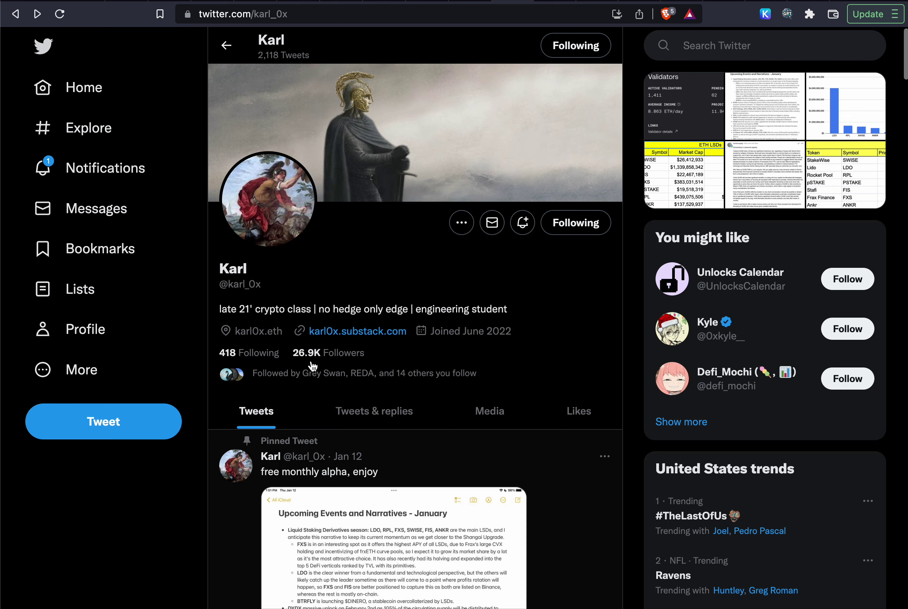
{"action": "scroll", "coordinate": [312, 366], "scroll_direction": "down", "scroll_amount": 3}
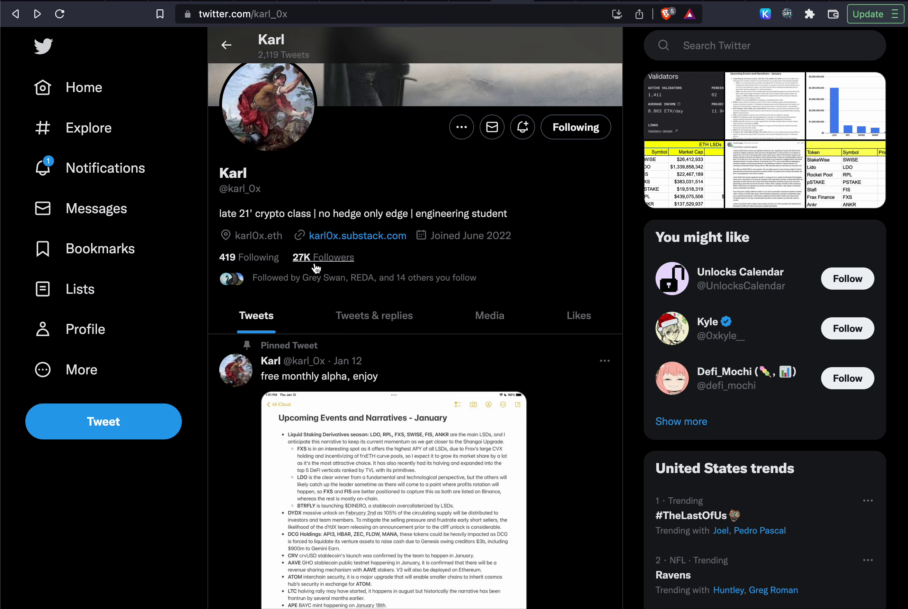
{"action": "scroll", "coordinate": [316, 268], "scroll_direction": "down", "scroll_amount": 5}
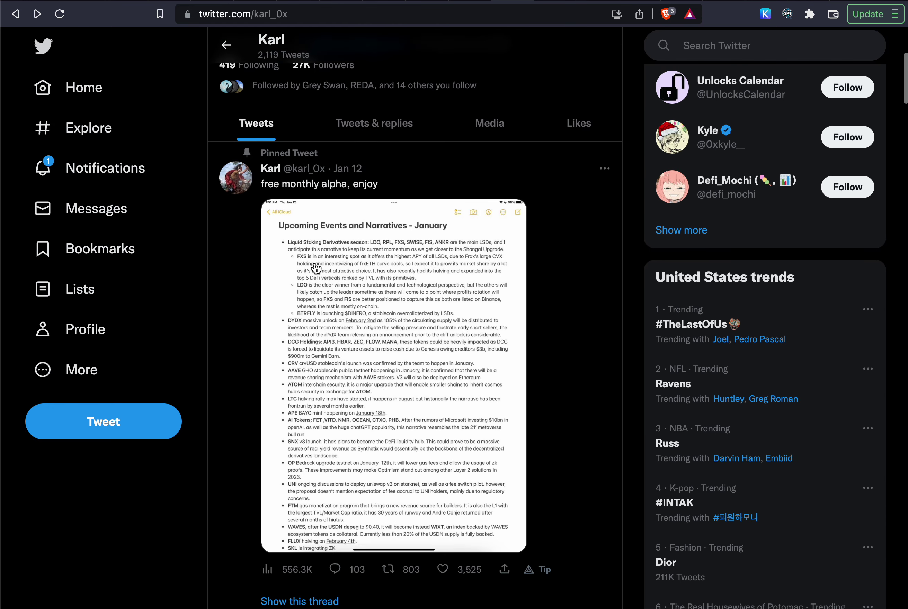
{"action": "left_click", "coordinate": [356, 300]}
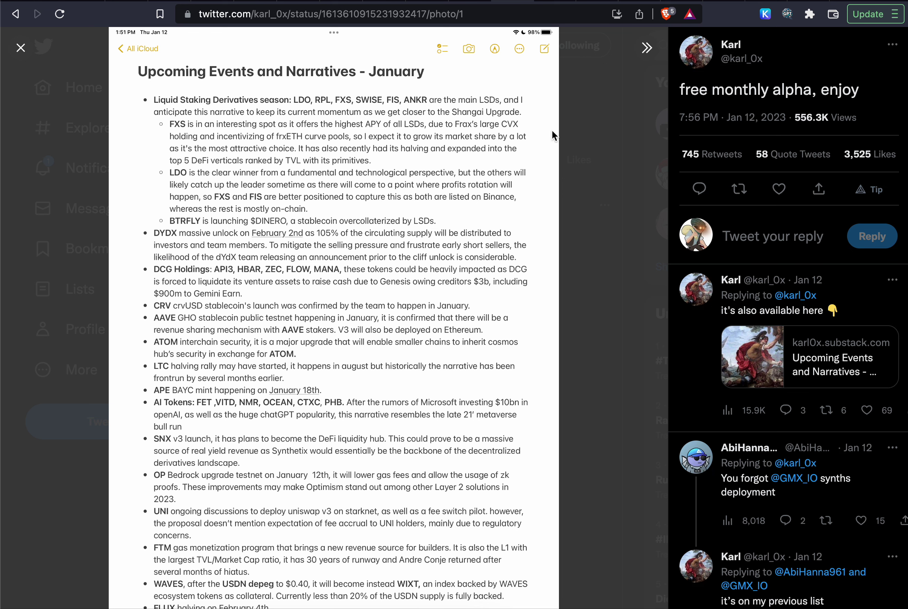
Return from the photo viewer to the $CRVUSD and Conic Finance thread
{"action": "key", "text": "super+bracketleft"}
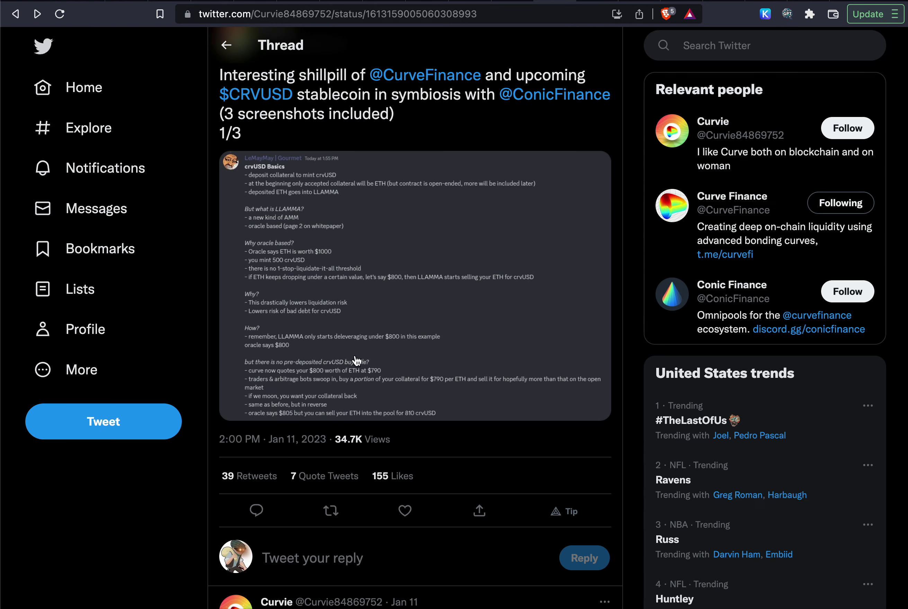
{"action": "scroll", "coordinate": [420, 281], "scroll_direction": "up", "scroll_amount": 2}
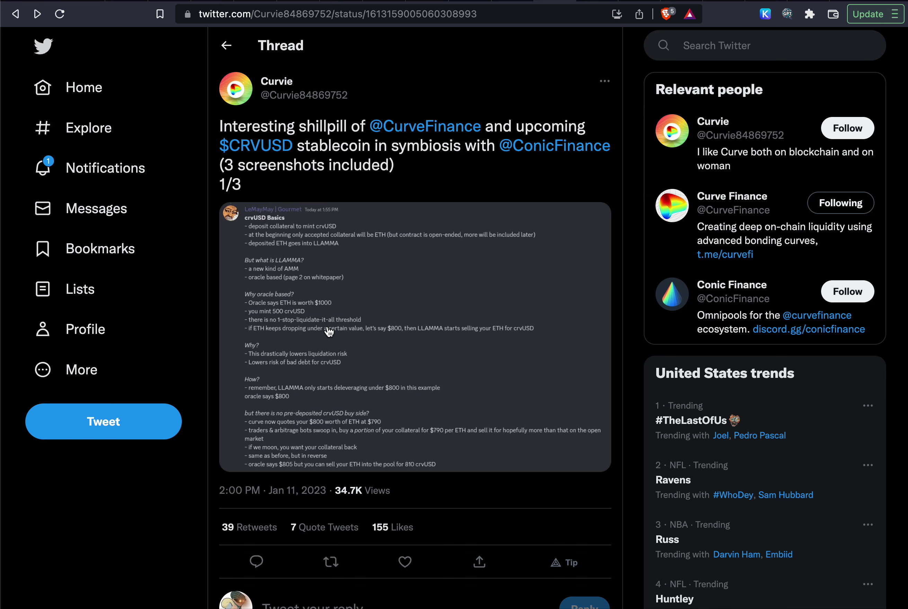
Read the crvUSD thread's 2/3 and 3/3 tweets and replies, then return to tweet 2/3
{"action": "scroll", "coordinate": [329, 332], "scroll_direction": "down", "scroll_amount": 10}
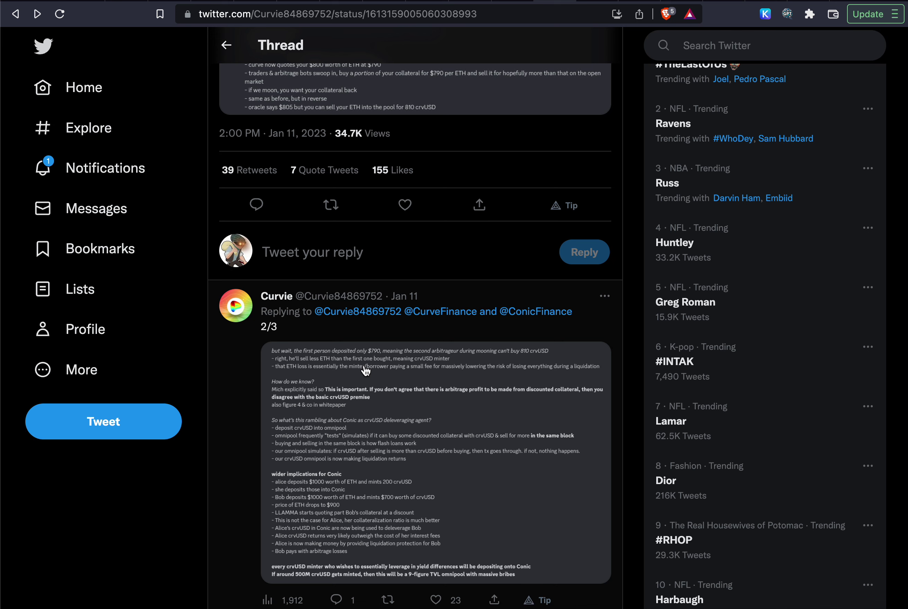
{"action": "scroll", "coordinate": [365, 371], "scroll_direction": "down", "scroll_amount": 5}
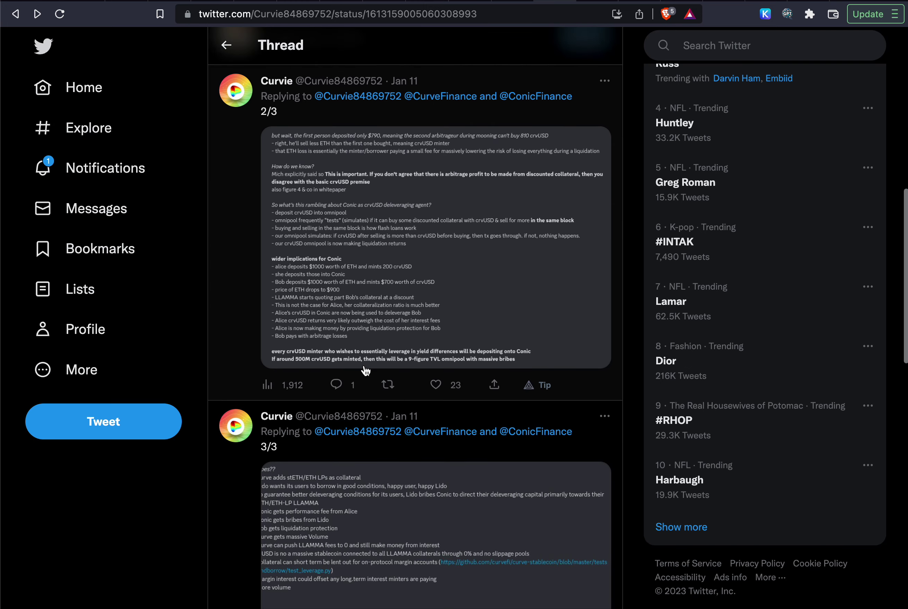
{"action": "scroll", "coordinate": [444, 296], "scroll_direction": "down", "scroll_amount": 12}
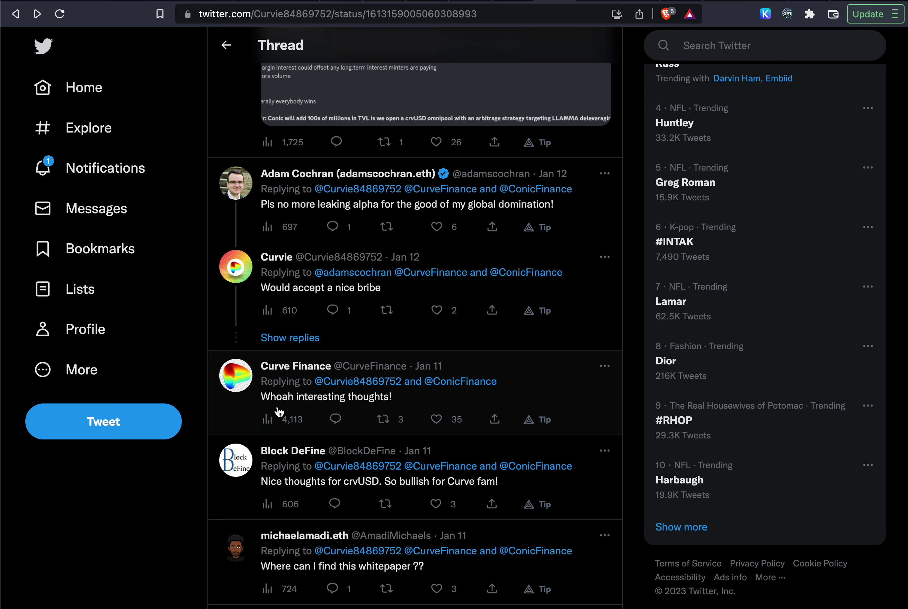
{"action": "scroll", "coordinate": [372, 408], "scroll_direction": "up", "scroll_amount": 10}
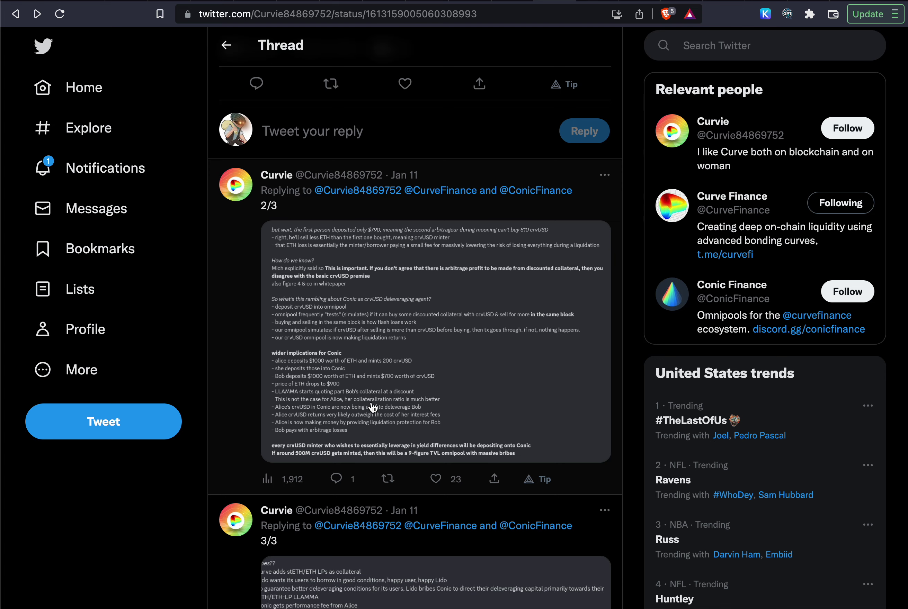
{"action": "scroll", "coordinate": [373, 408], "scroll_direction": "up", "scroll_amount": 10}
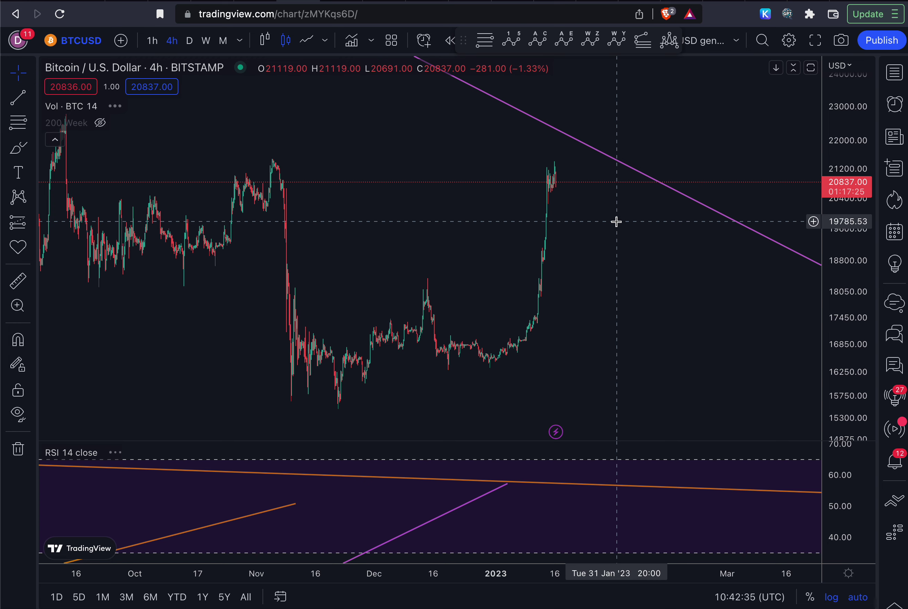
Switch back to the Twitter tab showing the 'Upcoming Events and Narratives - January' image
{"action": "left_click", "coordinate": [508, 1]}
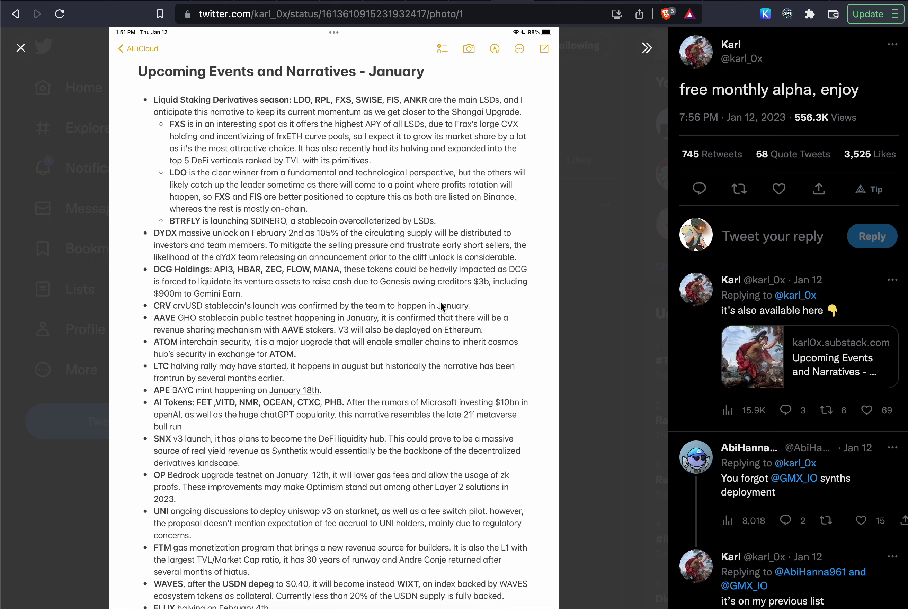
After reviewing the January narratives image, switch back to the TradingView BTCUSD 4h chart
{"action": "left_click", "coordinate": [291, 3]}
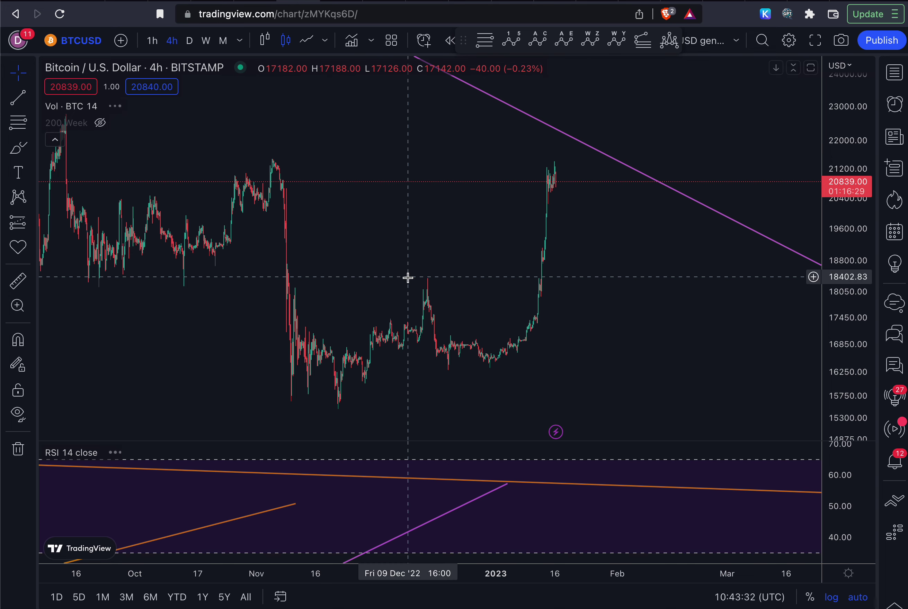
Zoom the 4h chart out to span April to April, showing the full descending trendline
{"action": "scroll", "coordinate": [409, 278], "scroll_direction": "down", "scroll_amount": 5}
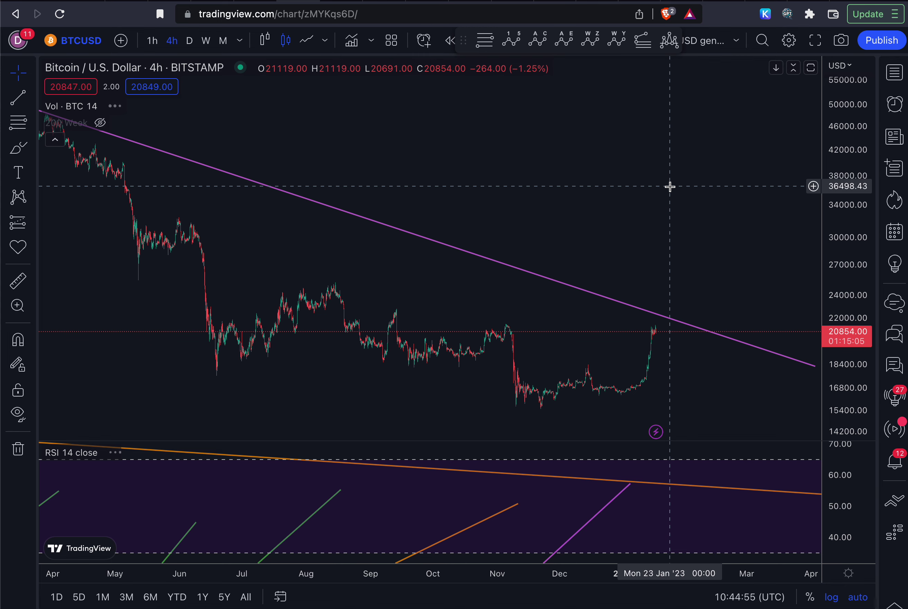
Change the BTCUSD chart interval from 4h to daily (1D) candles
{"action": "left_click", "coordinate": [189, 40]}
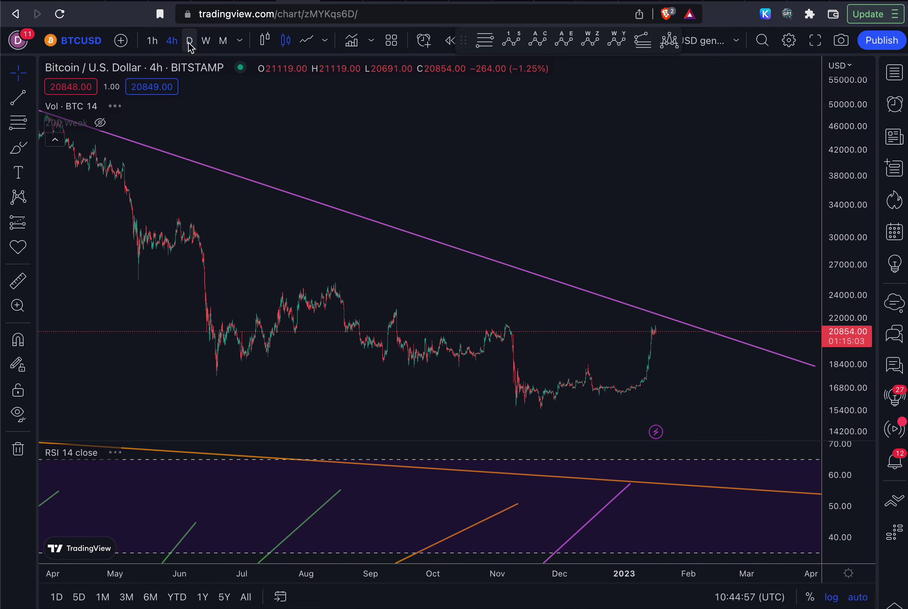